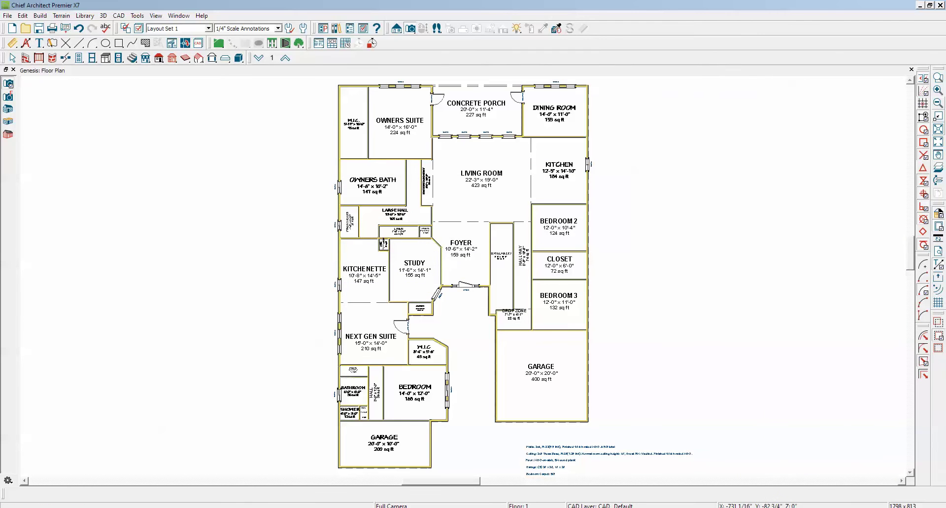
Zoom in on the foyer and select the short wall left of the Drop Zone
click(938, 78)
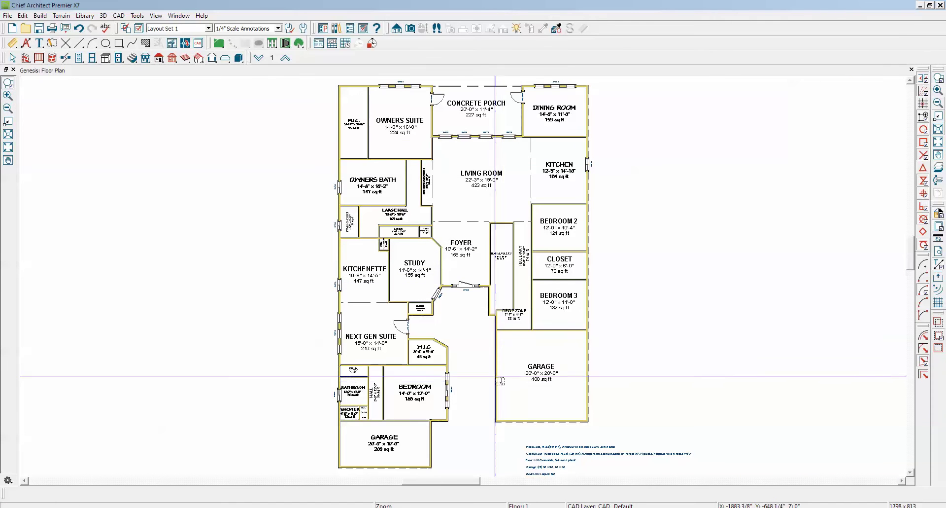
drag(390, 263, 528, 404)
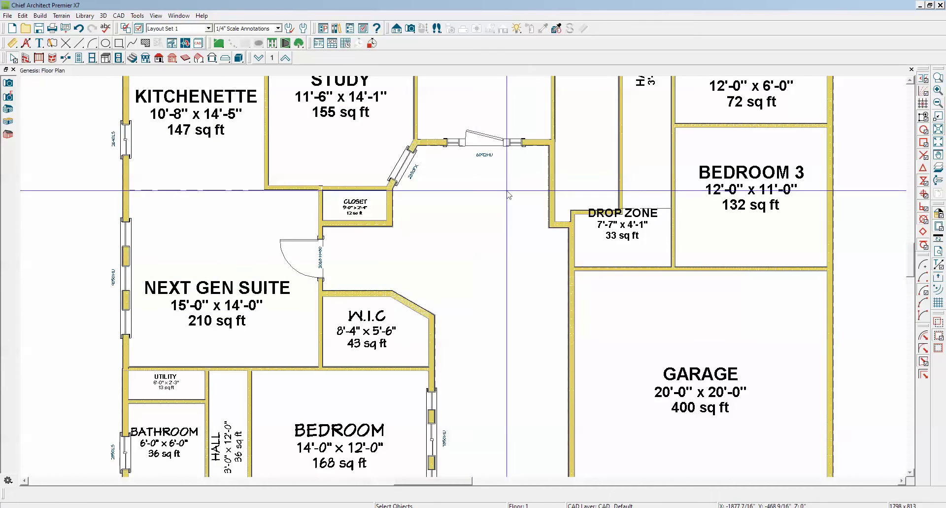
right_click(552, 196)
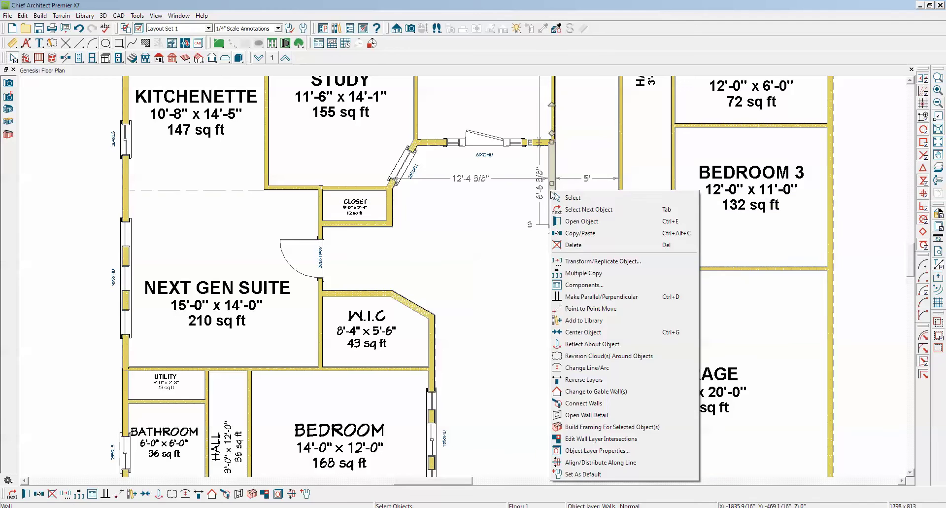
click(571, 197)
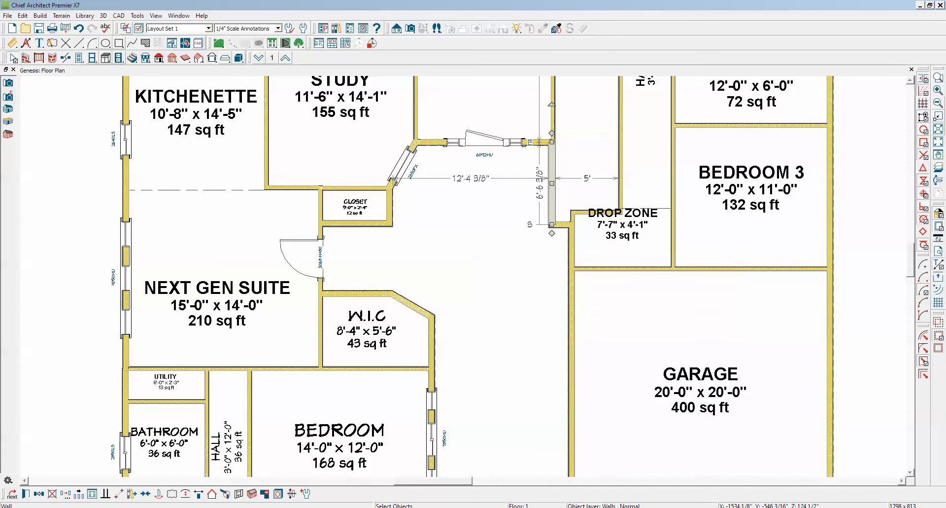
drag(945, 113, 542, 107)
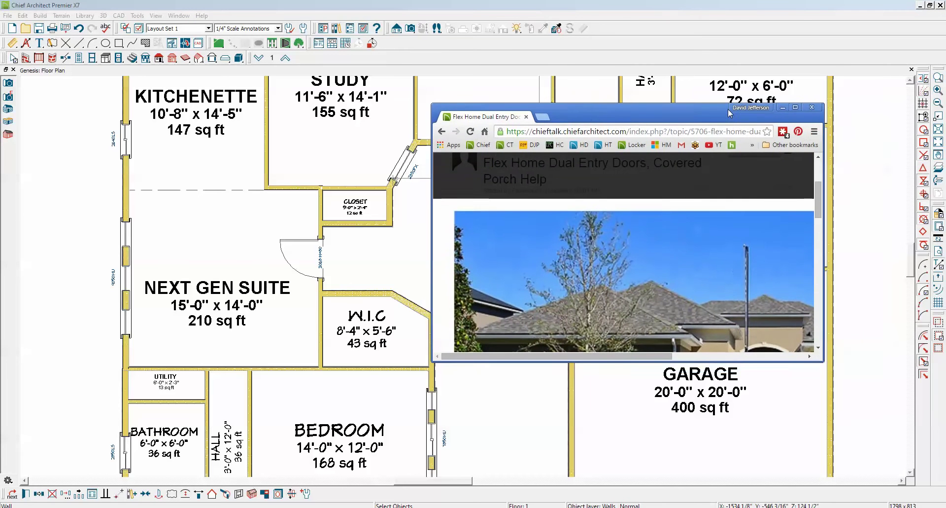
View the forum's arched-entry house photo full-size, then restore and move the browser aside
click(795, 108)
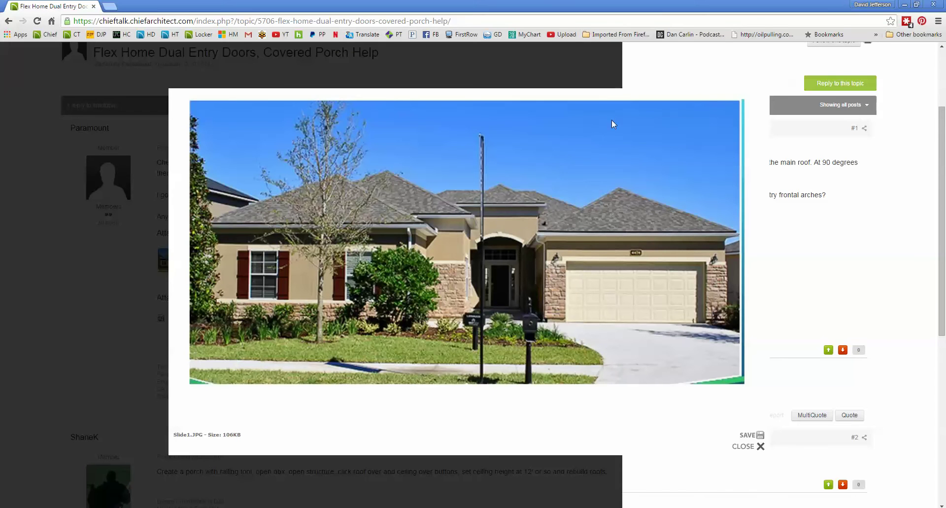
click(916, 5)
drag(634, 101, 945, 99)
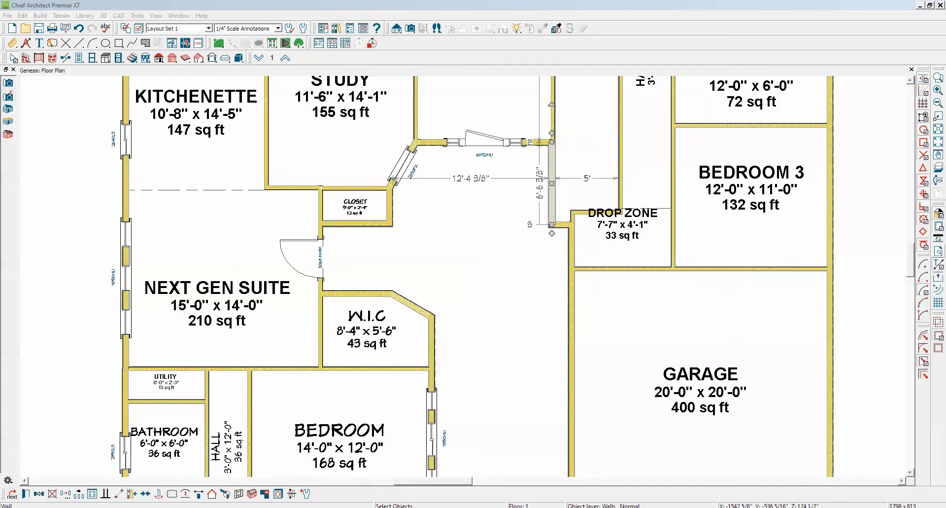
Review the Exterior Wall default settings, leaving them unchanged
click(511, 285)
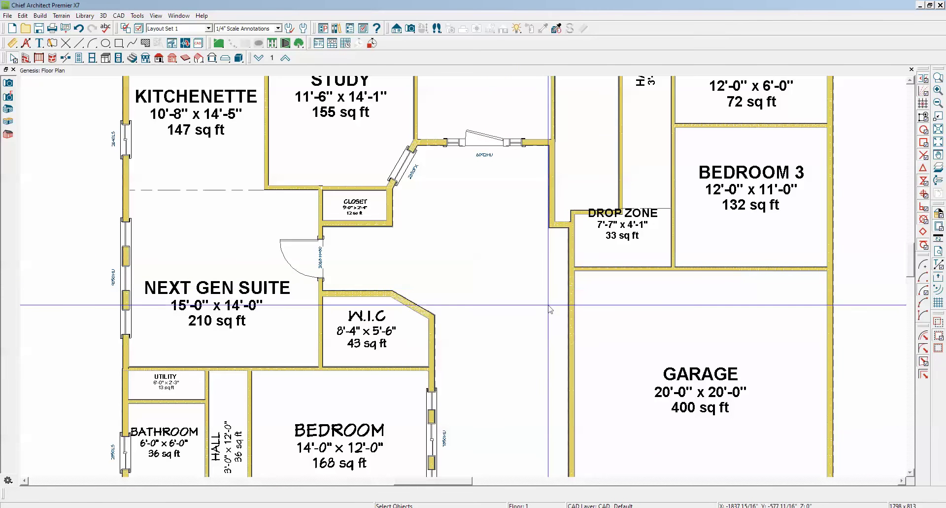
double_click(27, 60)
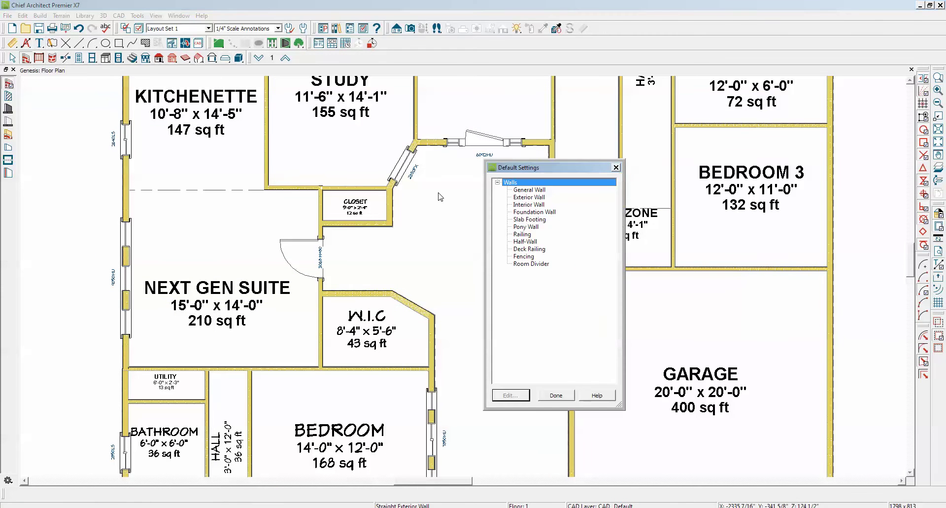
click(541, 198)
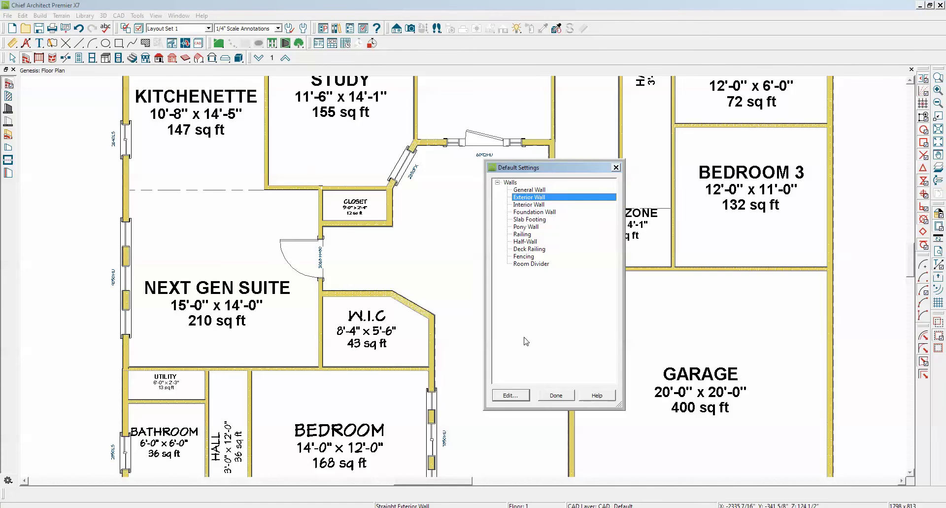
click(514, 396)
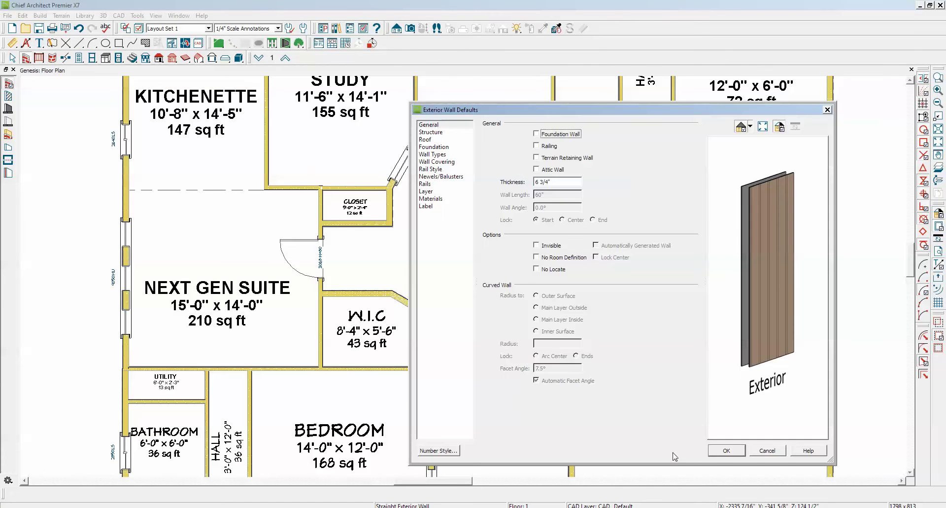
click(782, 451)
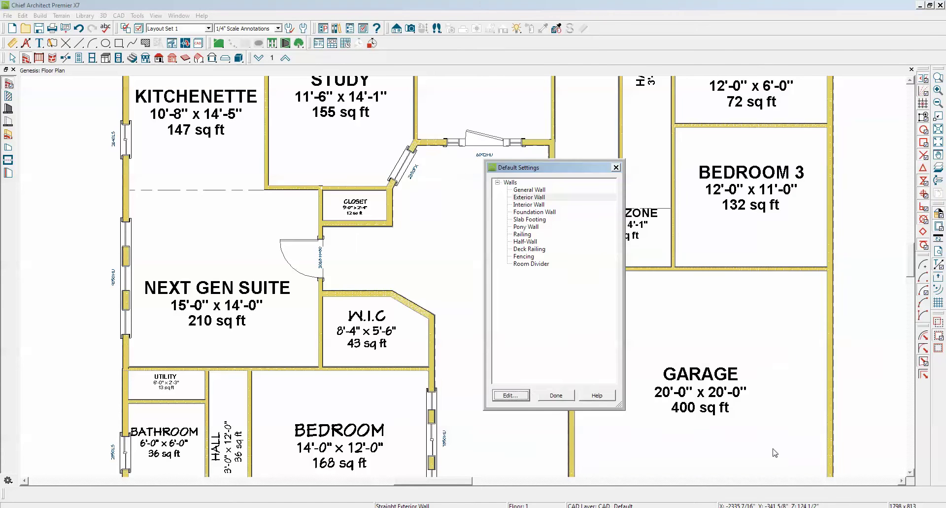
click(556, 395)
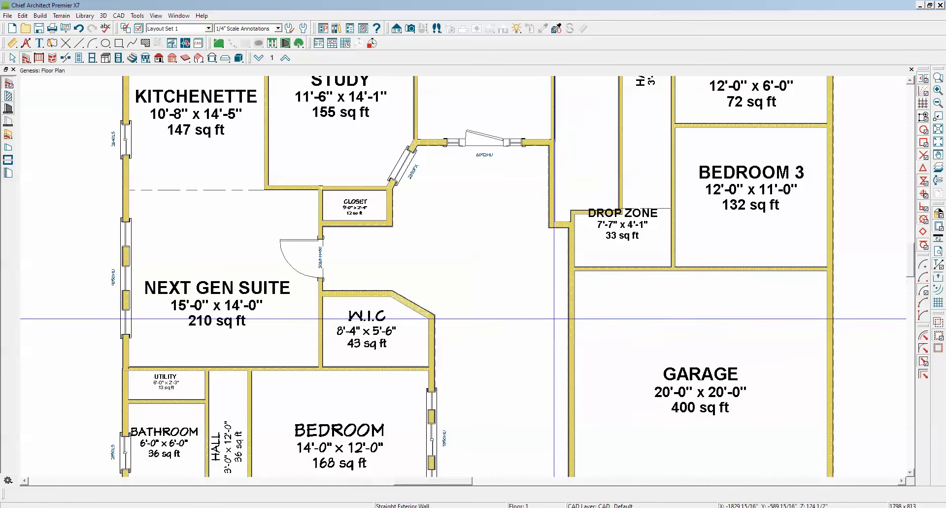
Draw an exterior wall from the Garage wall west to the W.I.C corner
drag(570, 319, 421, 320)
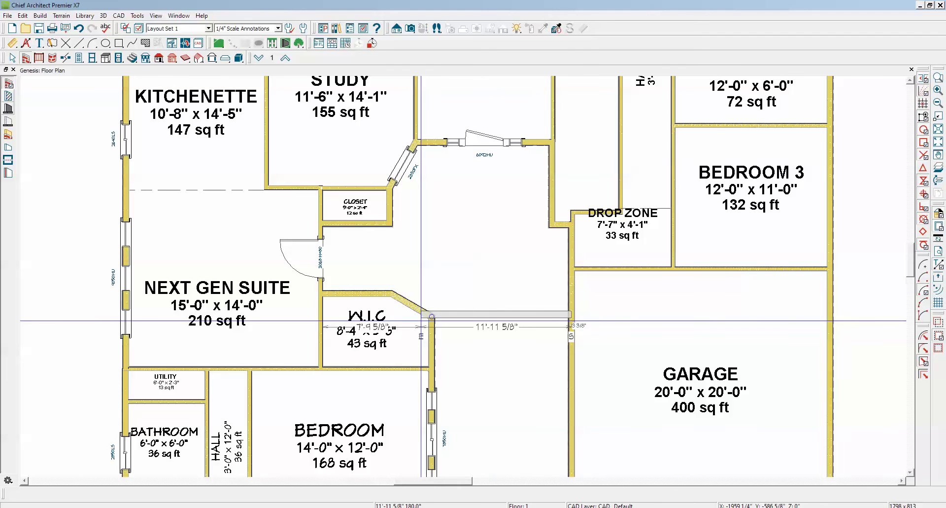
drag(421, 321, 429, 322)
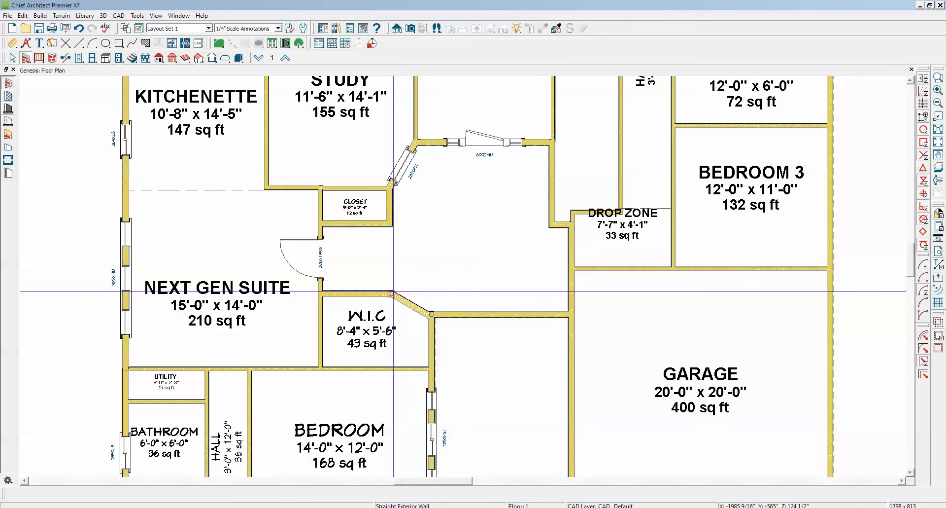
key(space)
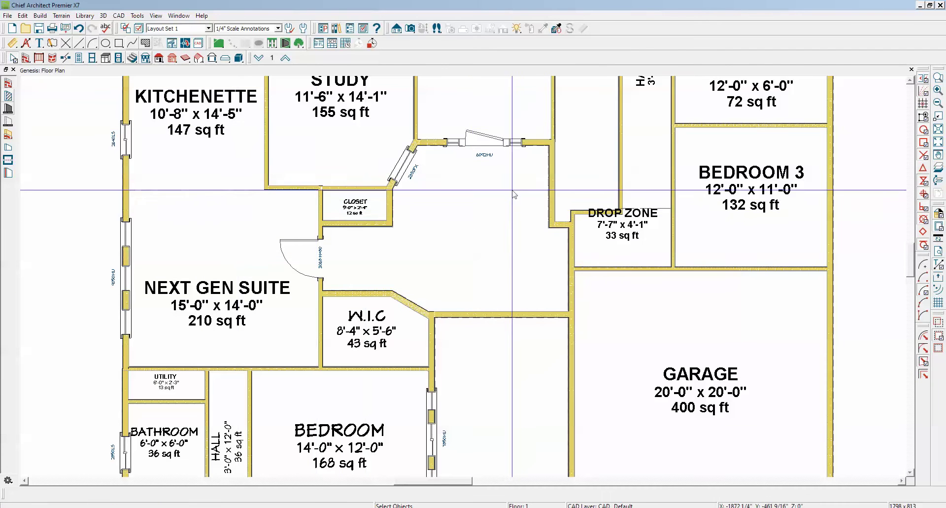
click(120, 43)
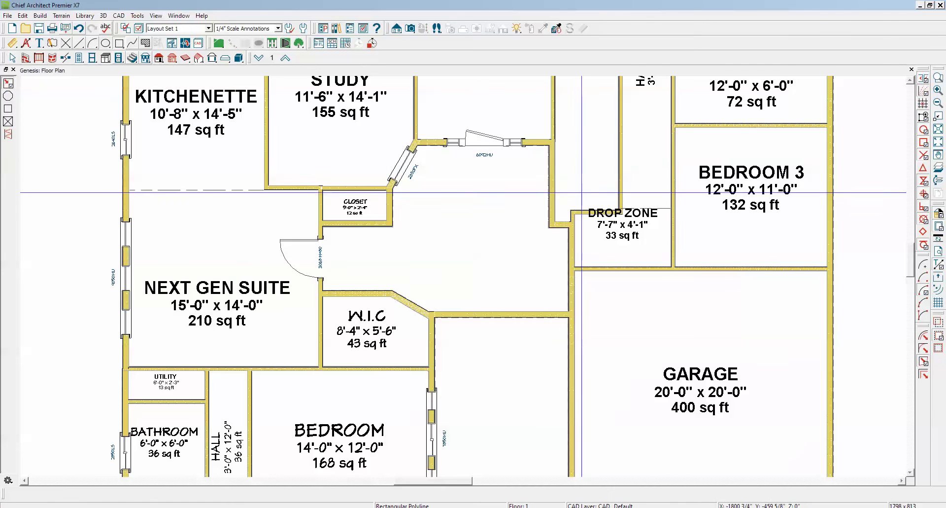
drag(572, 145, 394, 310)
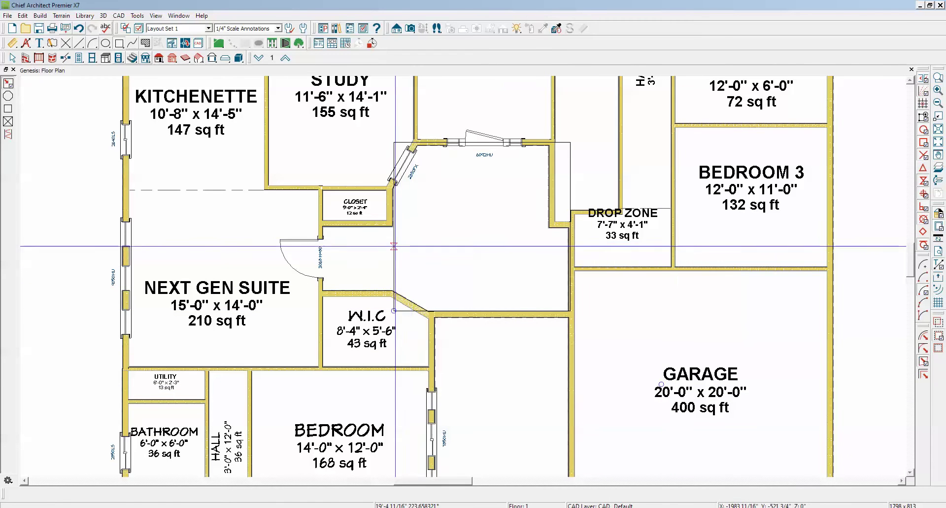
click(505, 311)
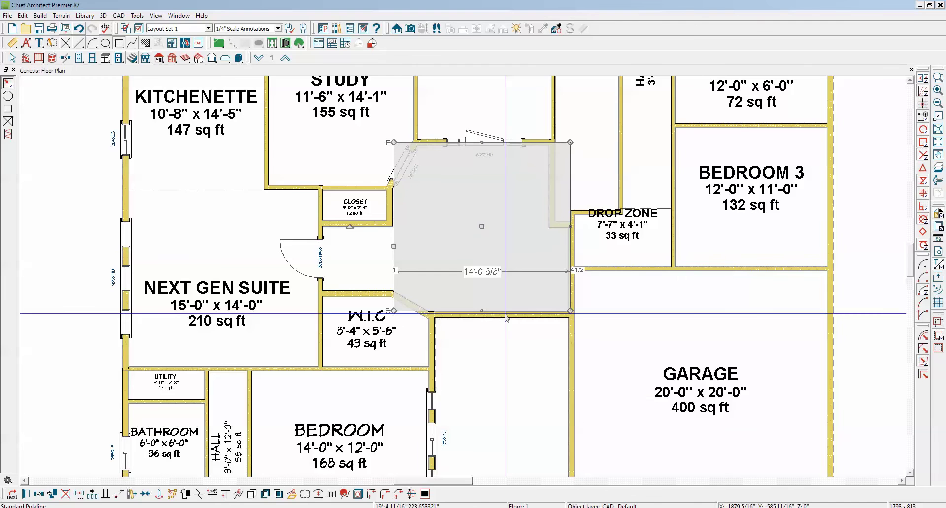
key(Delete)
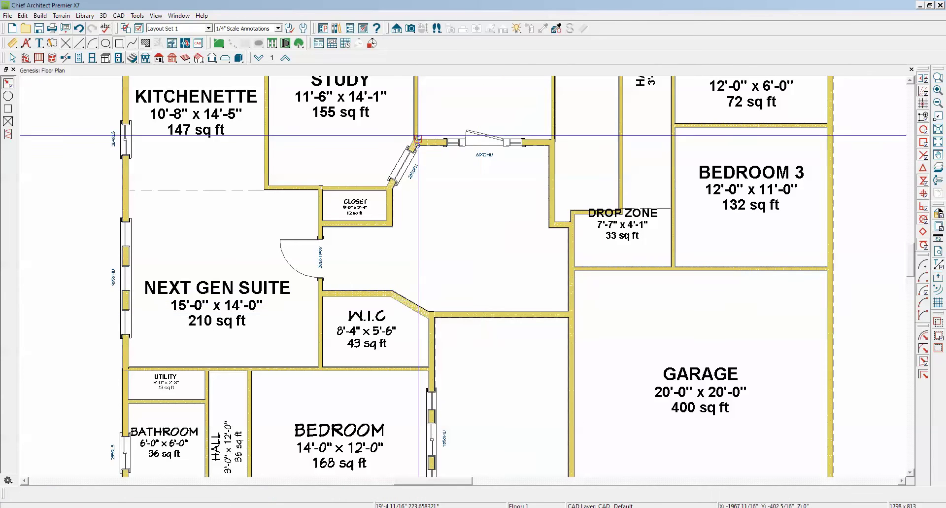
click(285, 59)
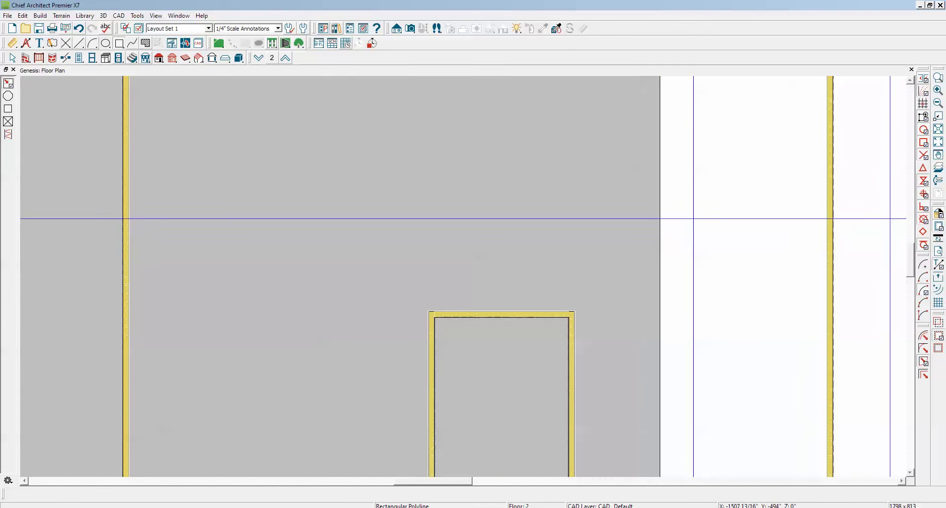
Show floor 1 as reference and draw the tower's first exterior walls over the foyer
click(940, 171)
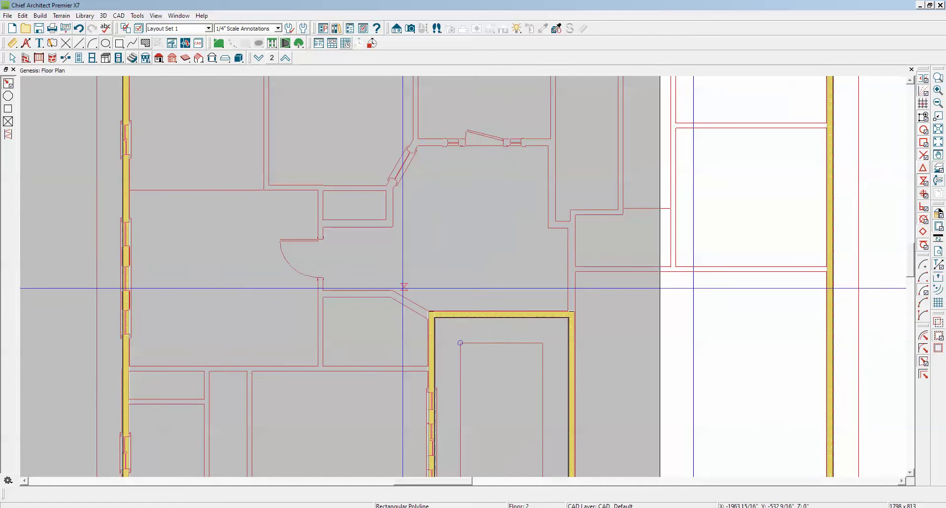
key(space)
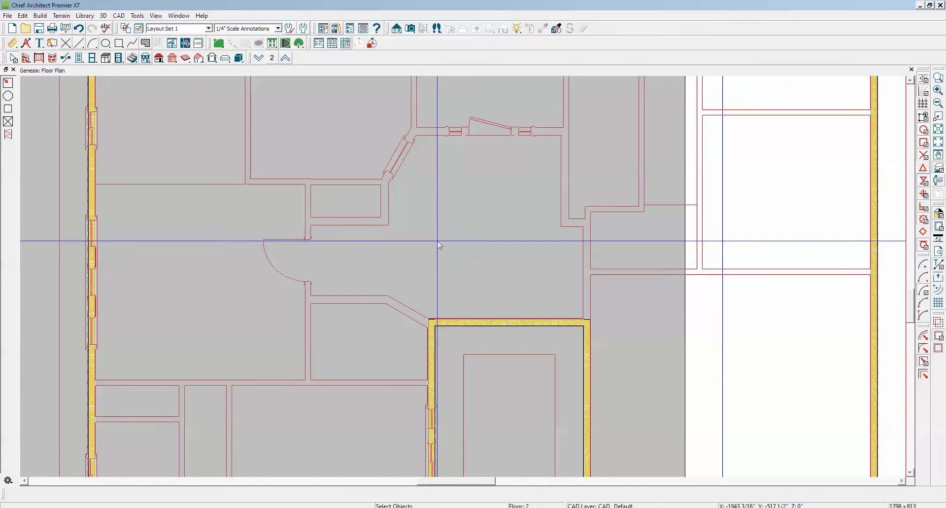
click(26, 58)
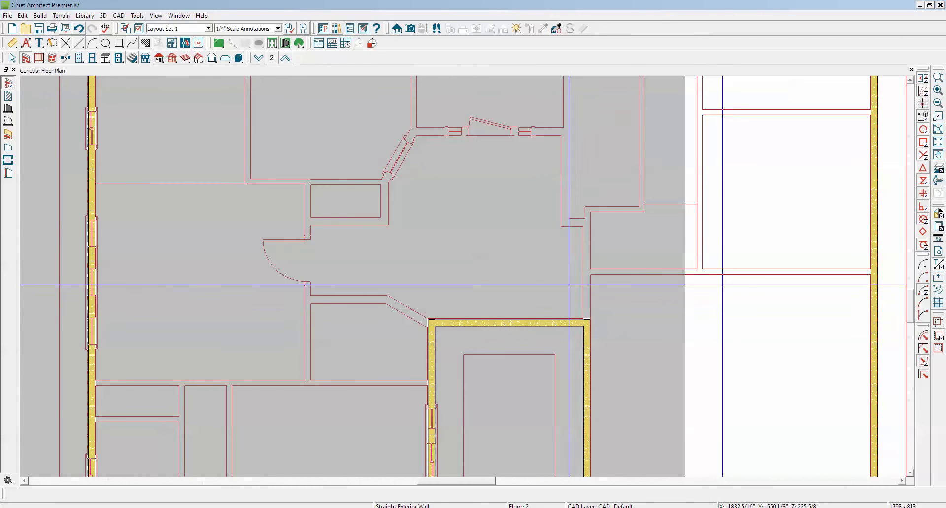
mouse_move(395, 131)
mouse_down()
mouse_move(591, 132)
mouse_move(582, 316)
mouse_up()
Nudge the tower's east wall left so it lines up with the wall below
key(space)
click(602, 272)
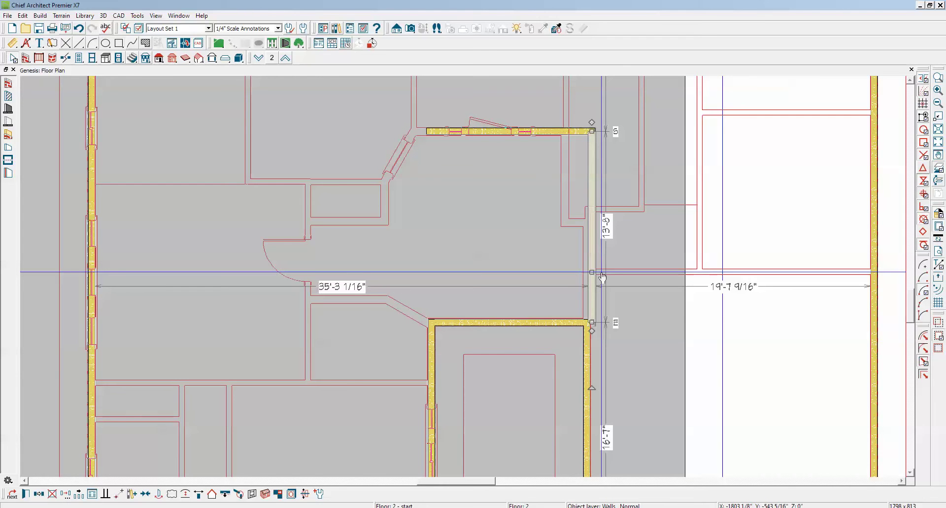
key(Left)
key(Left)
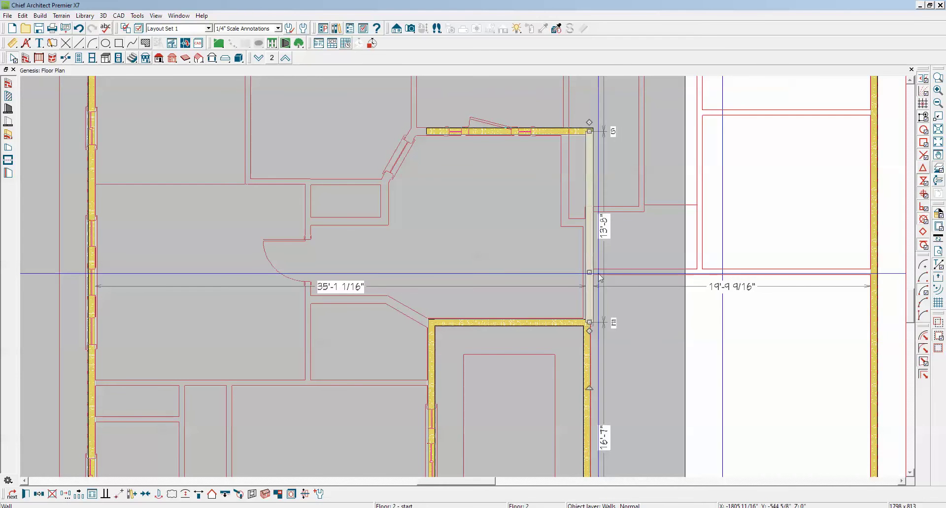
key(Left)
key(Left)
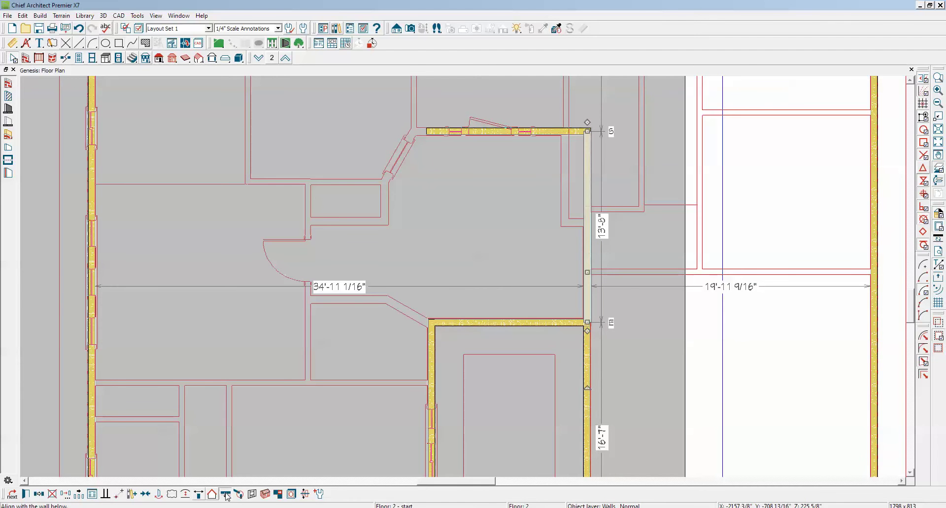
click(226, 494)
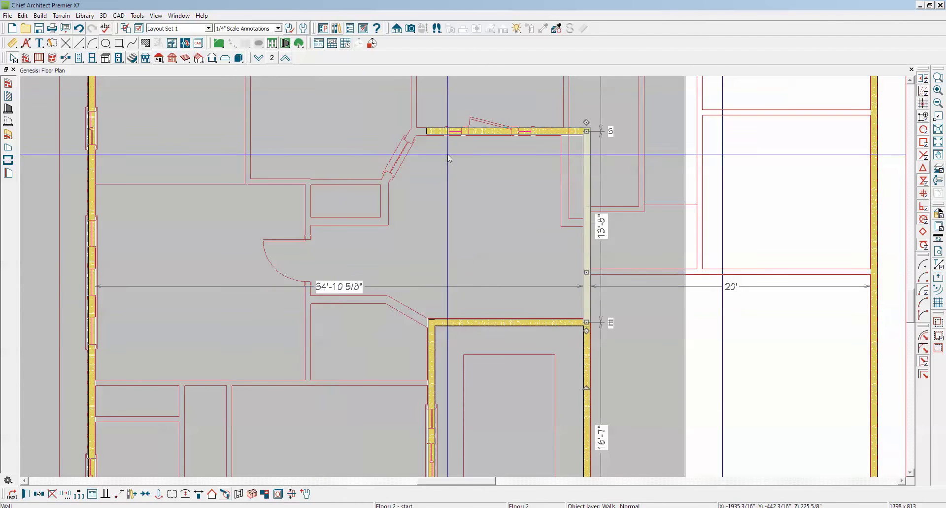
Extend the top wall left and draw the west and bottom walls to close the room
click(427, 133)
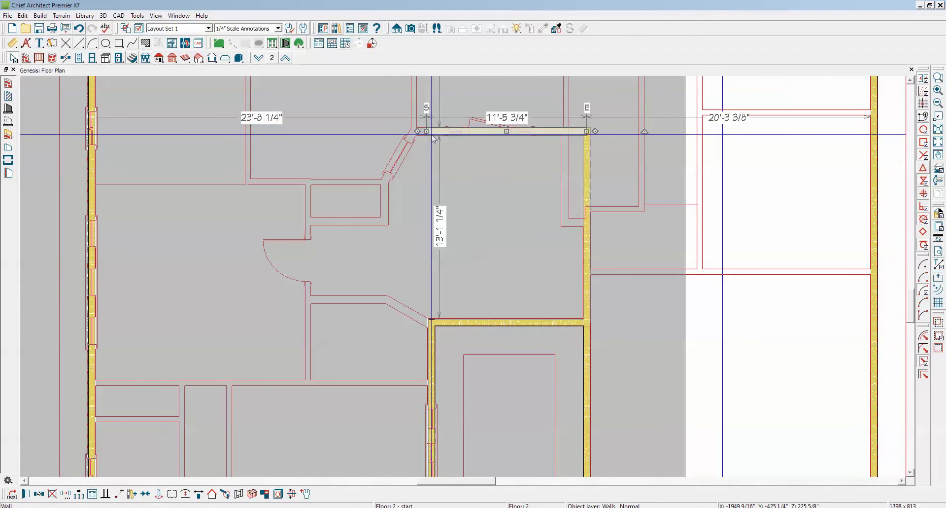
drag(433, 139, 387, 140)
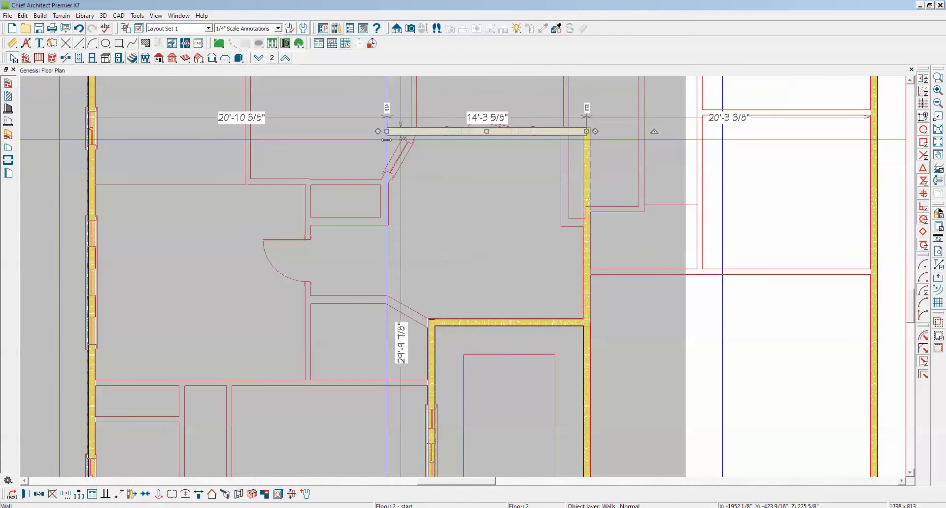
drag(384, 131, 388, 322)
drag(387, 322, 587, 321)
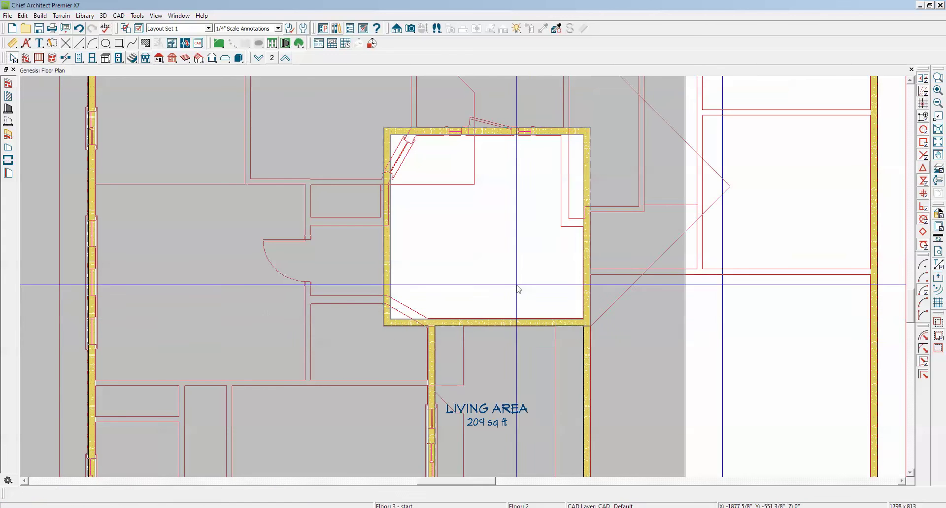
Set the tower room's Room Type to Open Below in its Room Specification
right_click(498, 250)
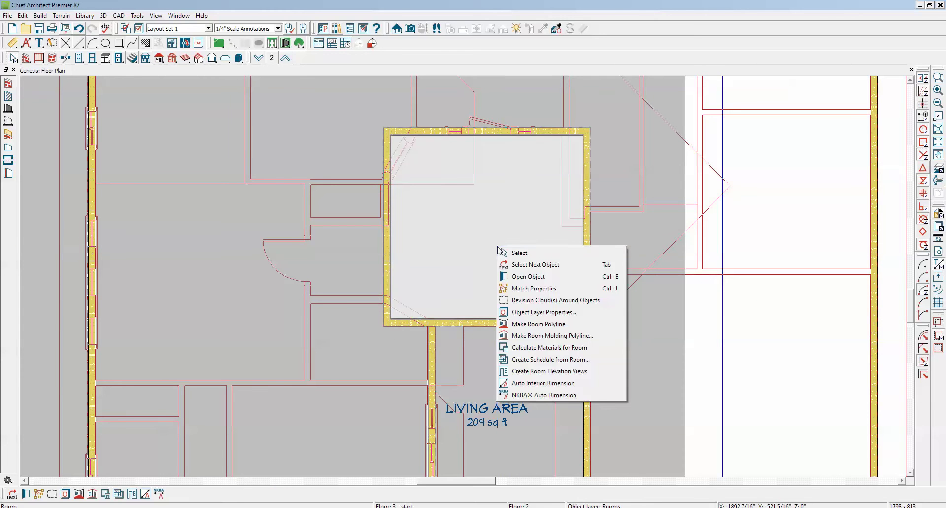
click(532, 276)
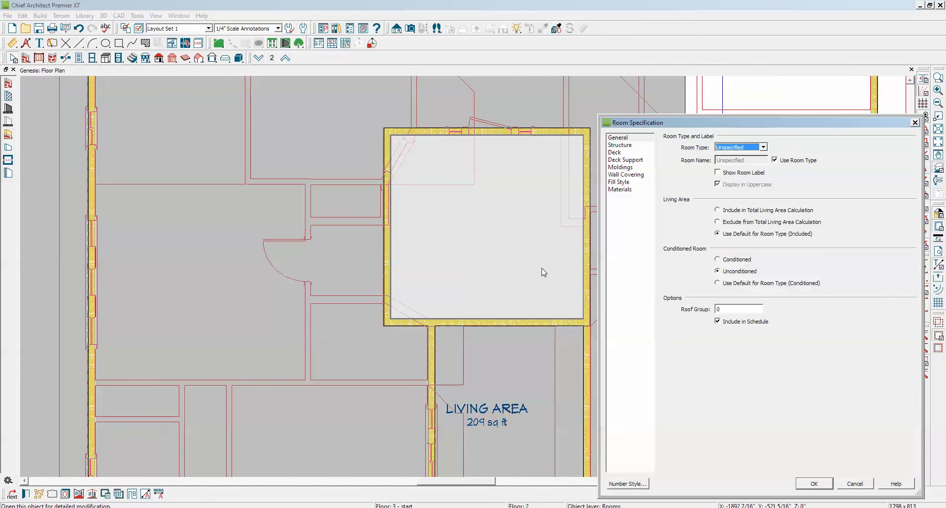
click(765, 148)
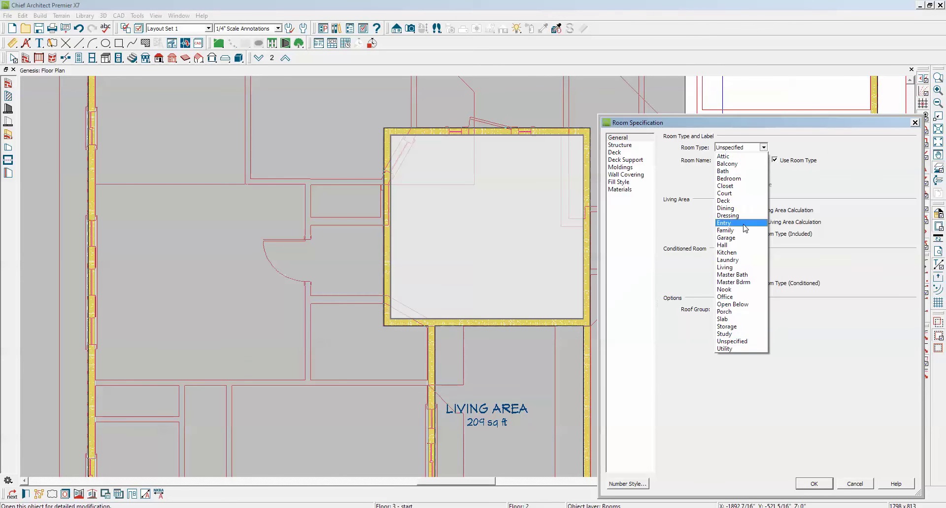
click(741, 304)
click(822, 486)
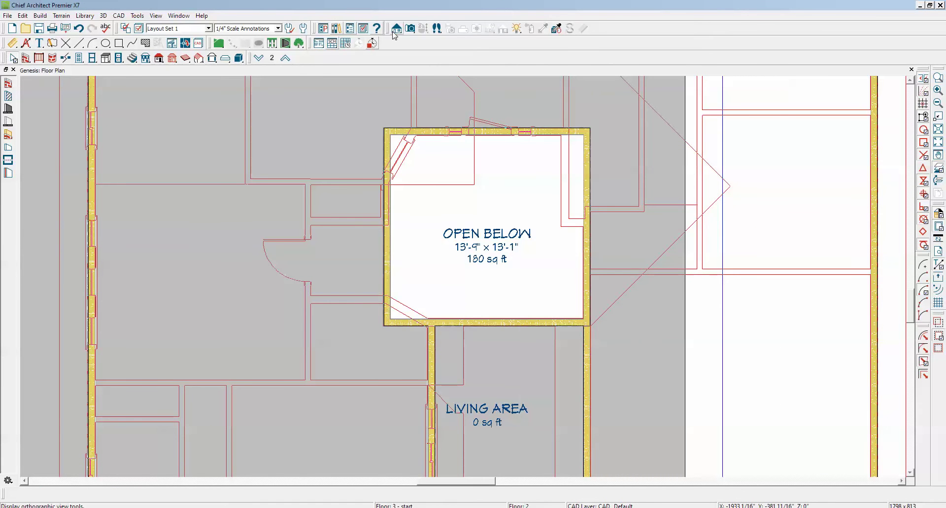
Open a full-overview perspective view and orbit and zoom onto the tower's hipped roof
click(411, 30)
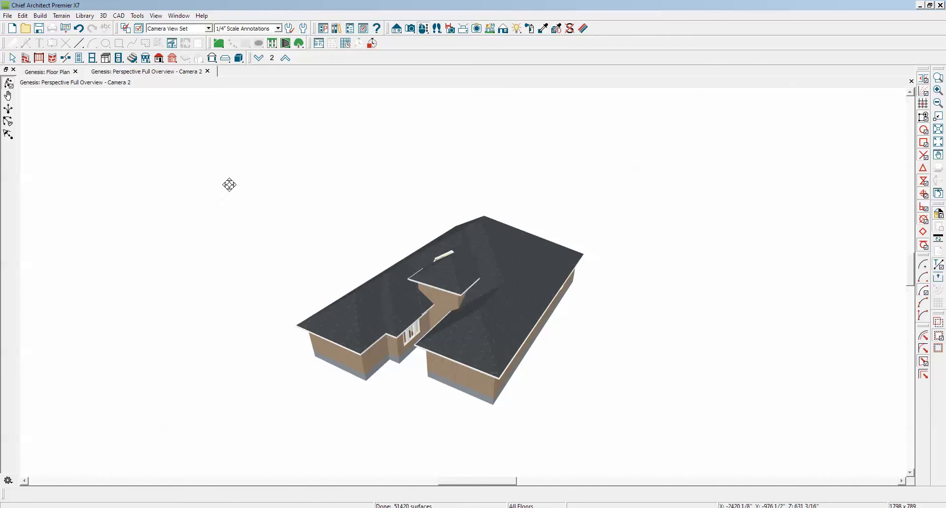
drag(424, 336, 487, 295)
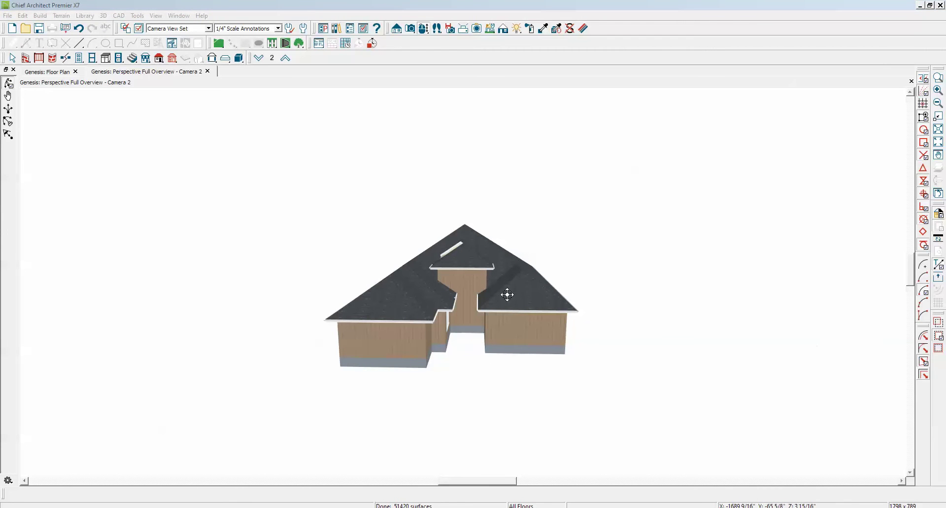
drag(486, 287, 489, 279)
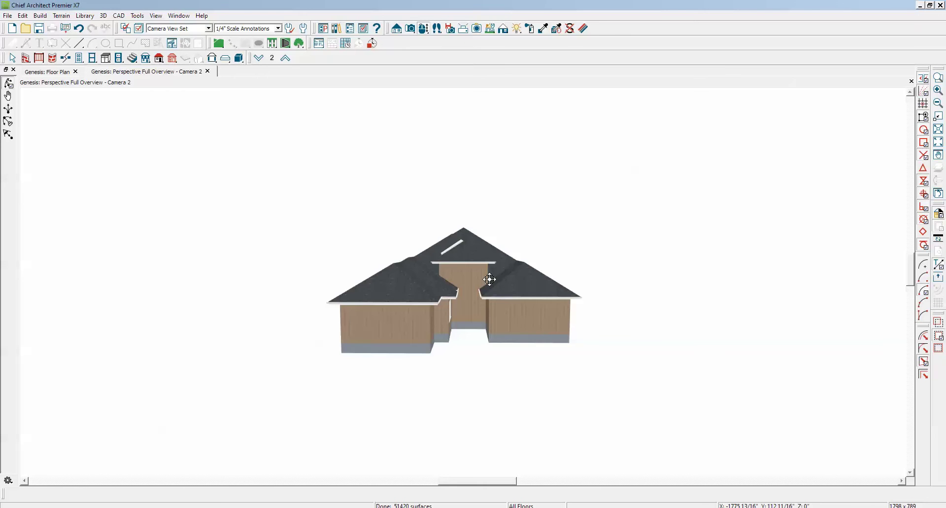
scroll(461, 271, up, 5)
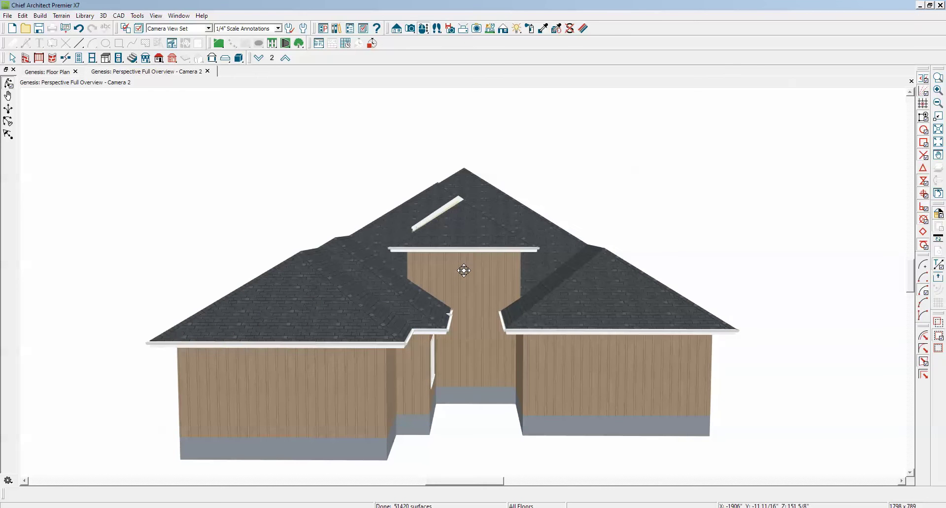
drag(458, 273, 486, 332)
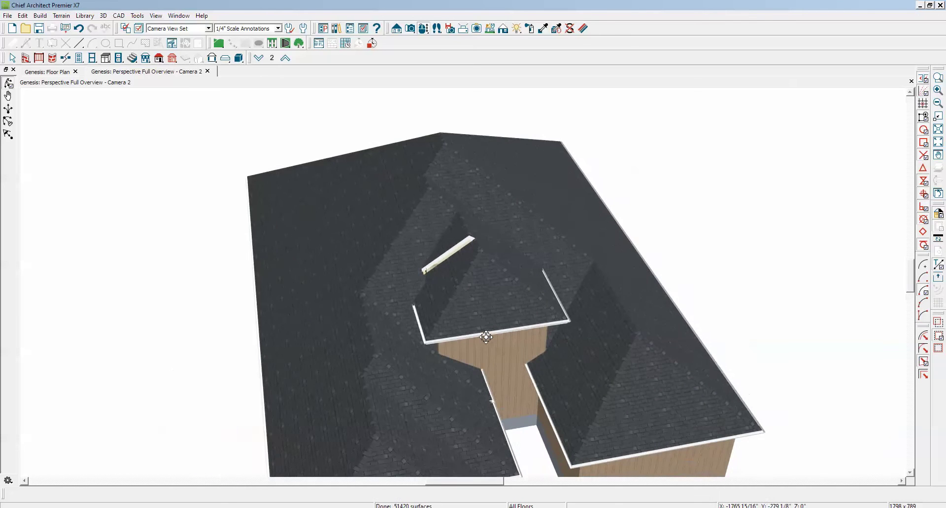
scroll(457, 262, up, 5)
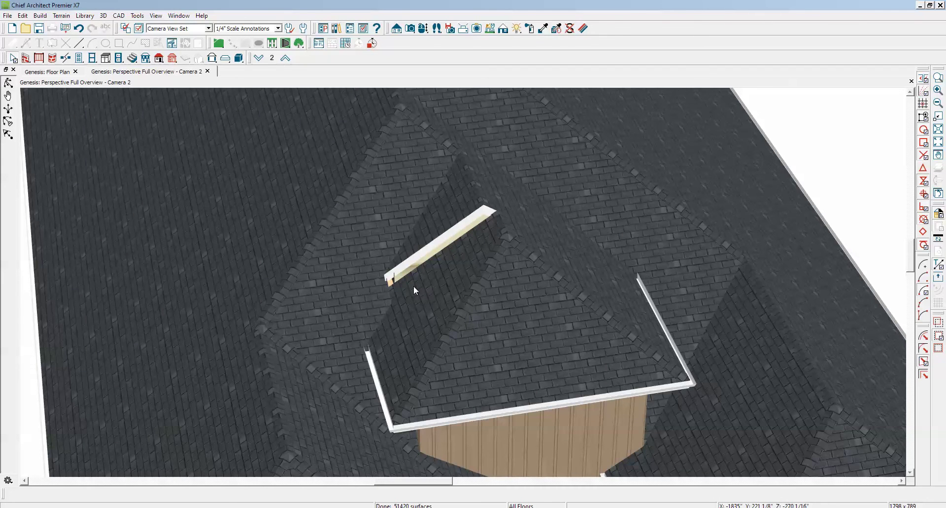
Reshape the tower's triangular gable roof plane with Auto Rebuild Roofs turned off
click(444, 214)
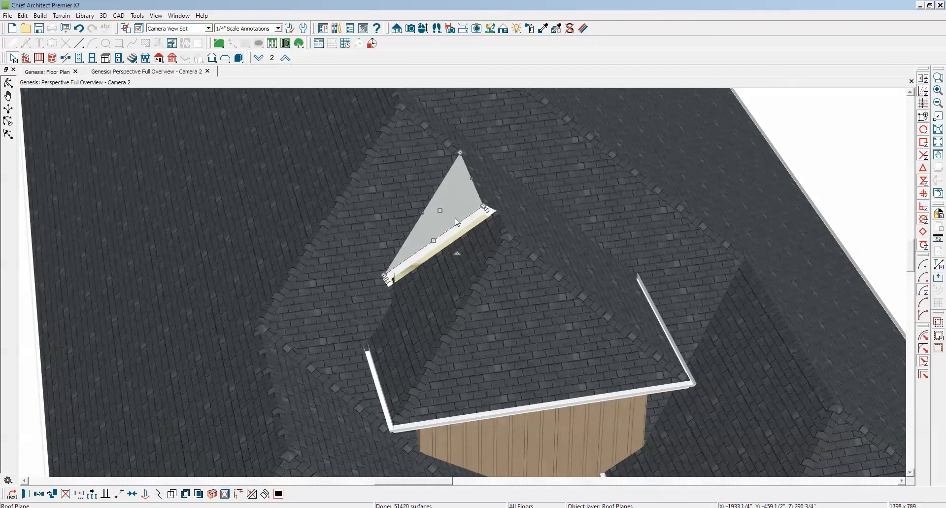
drag(455, 218, 454, 217)
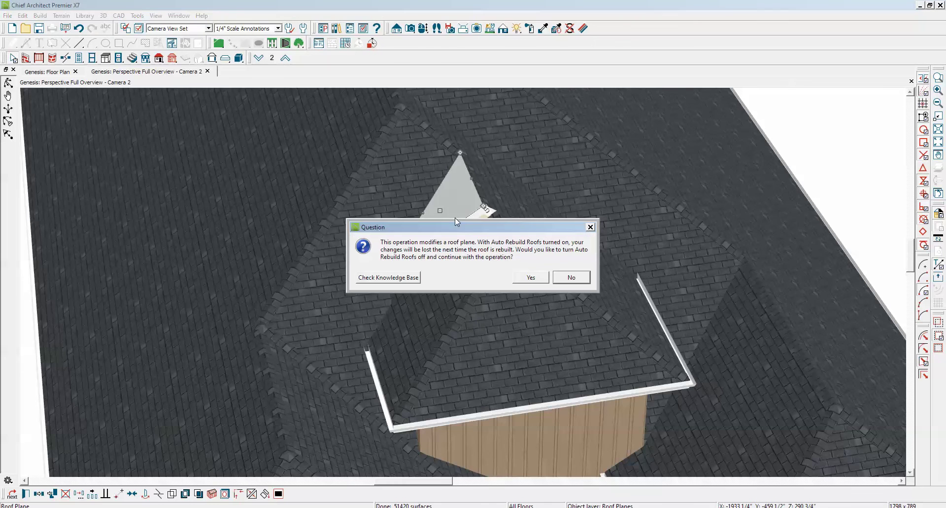
click(524, 281)
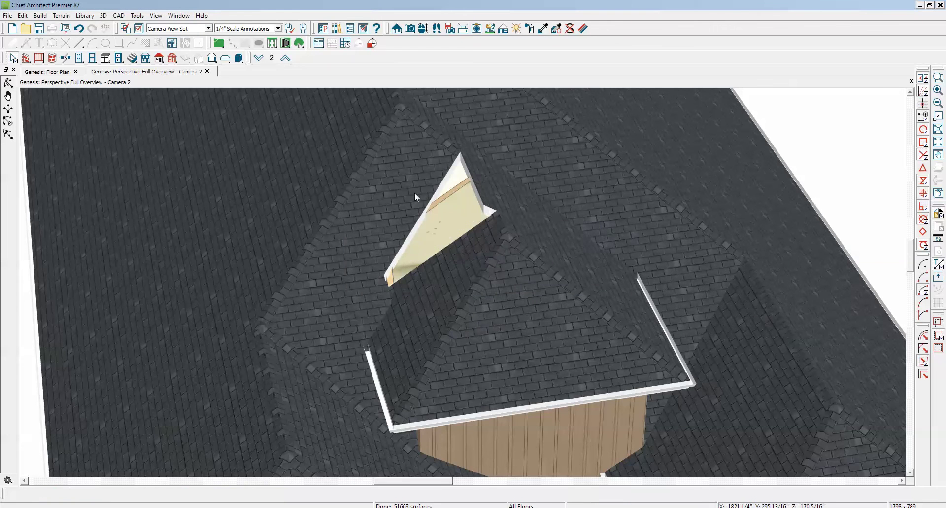
Join the tower's left roof plane edge up to the upper roof plane
click(469, 244)
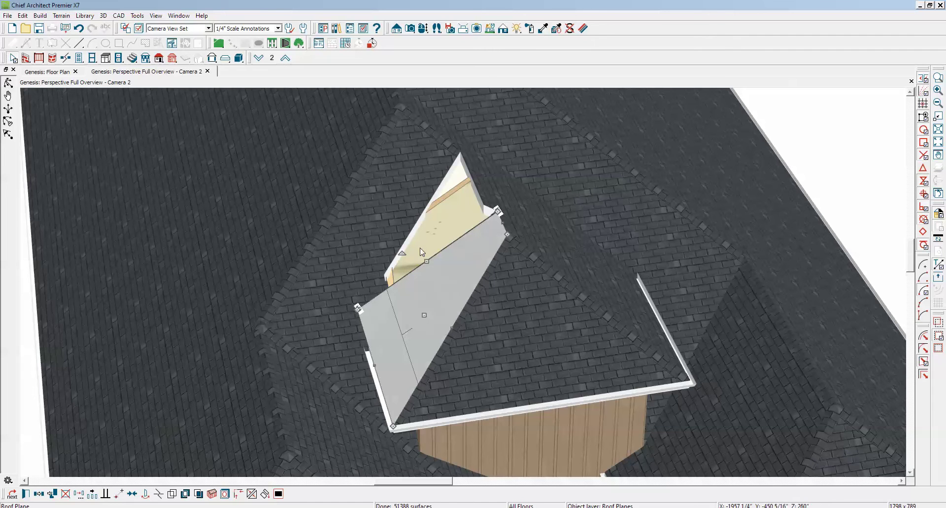
click(252, 494)
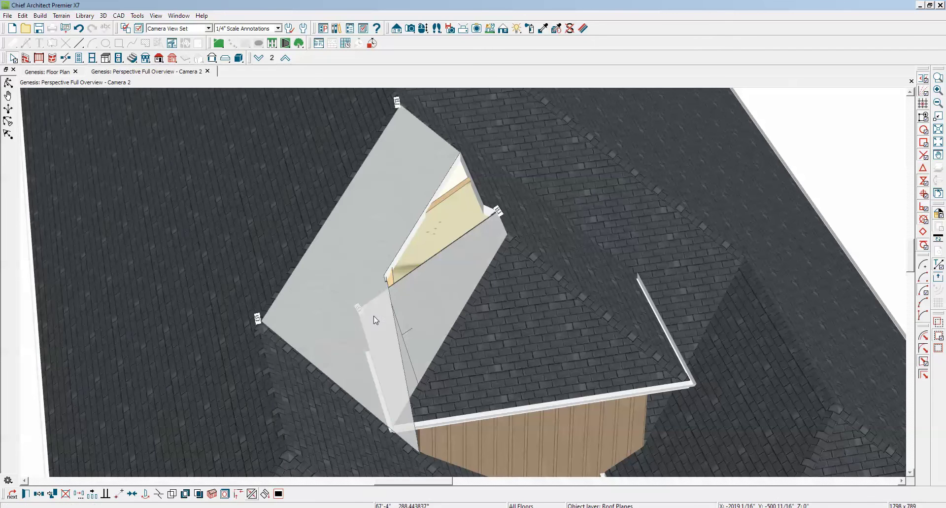
click(454, 243)
click(419, 219)
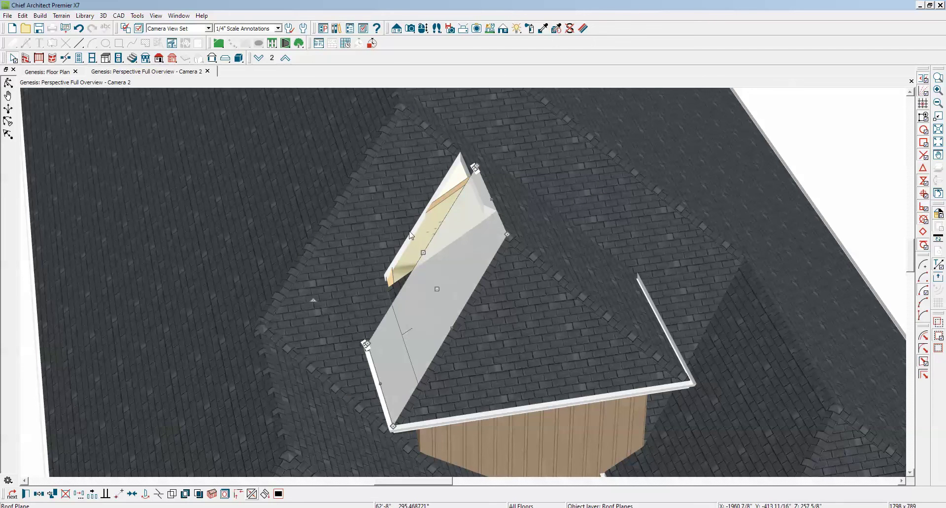
click(252, 494)
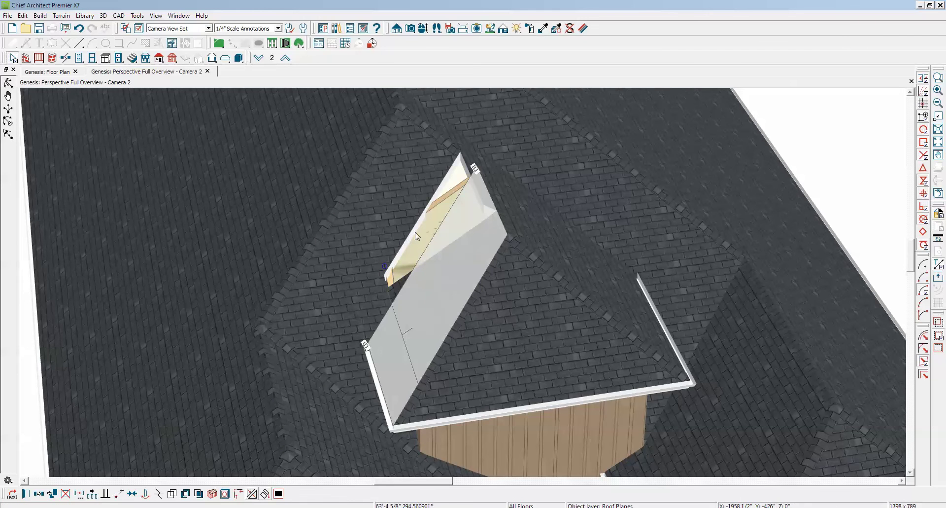
Join the left roof plane to the gable edge and stretch its upper edge outward
click(429, 212)
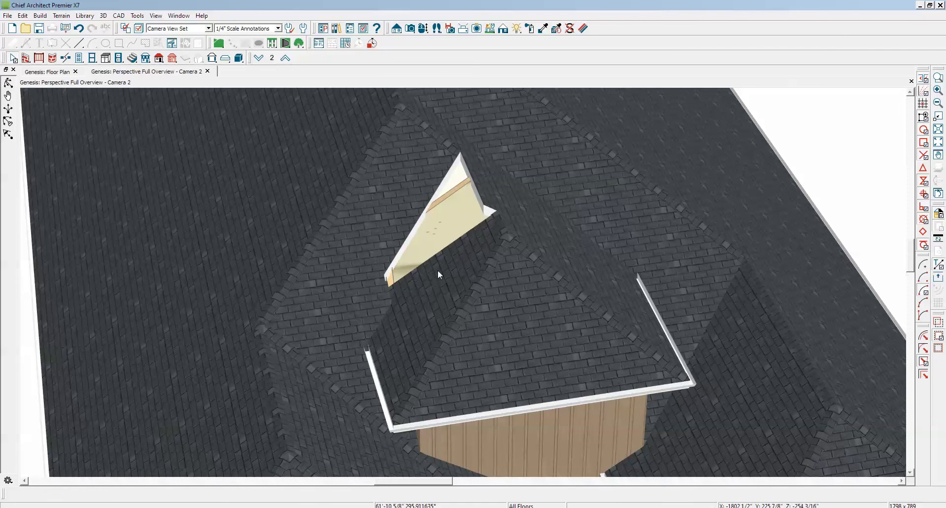
click(439, 272)
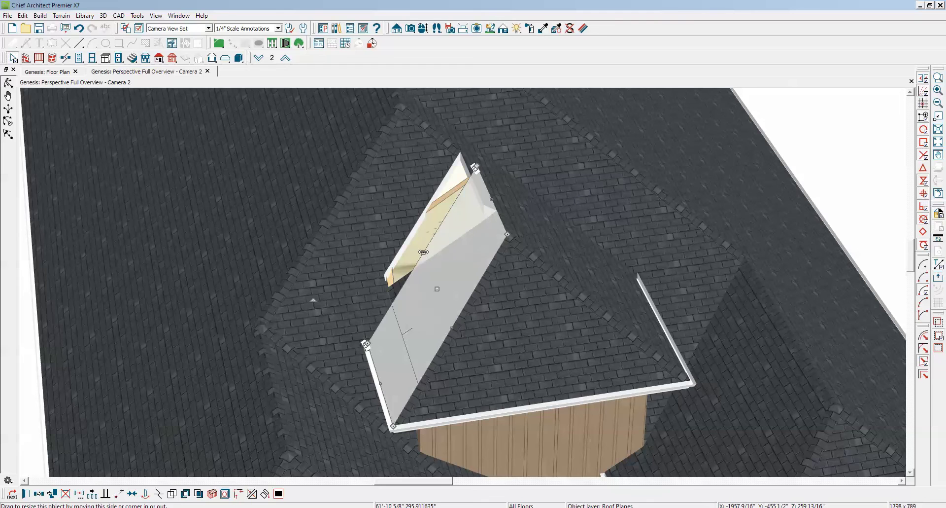
drag(422, 254, 409, 229)
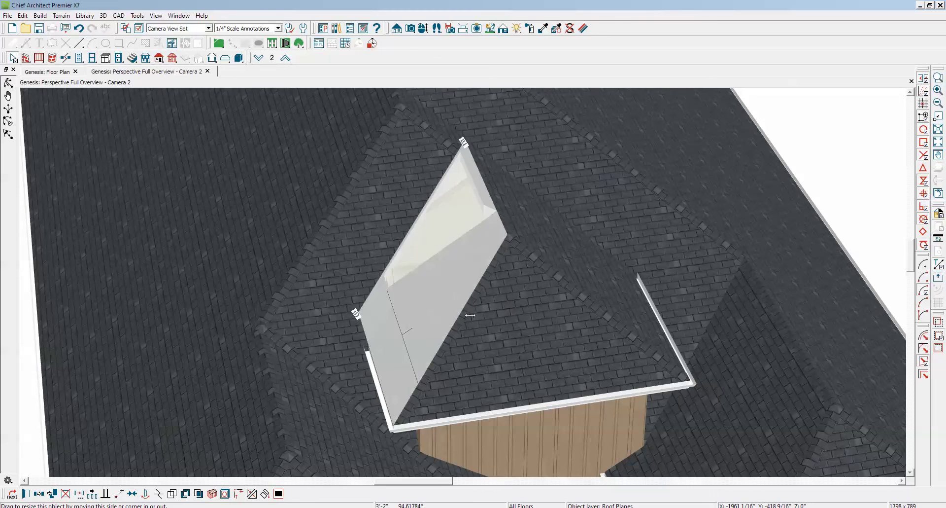
drag(471, 339, 472, 338)
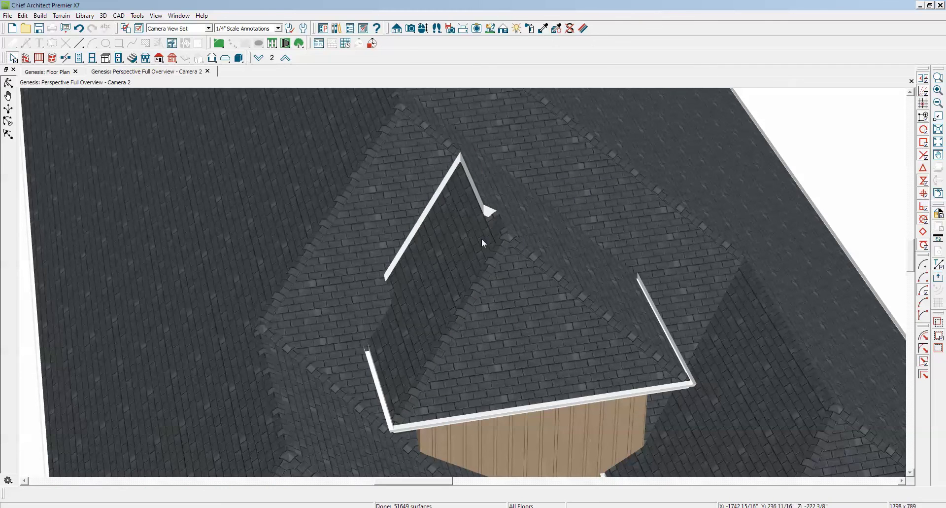
Join the left roof plane with the adjacent plane and return to the floor plan
right_click(466, 203)
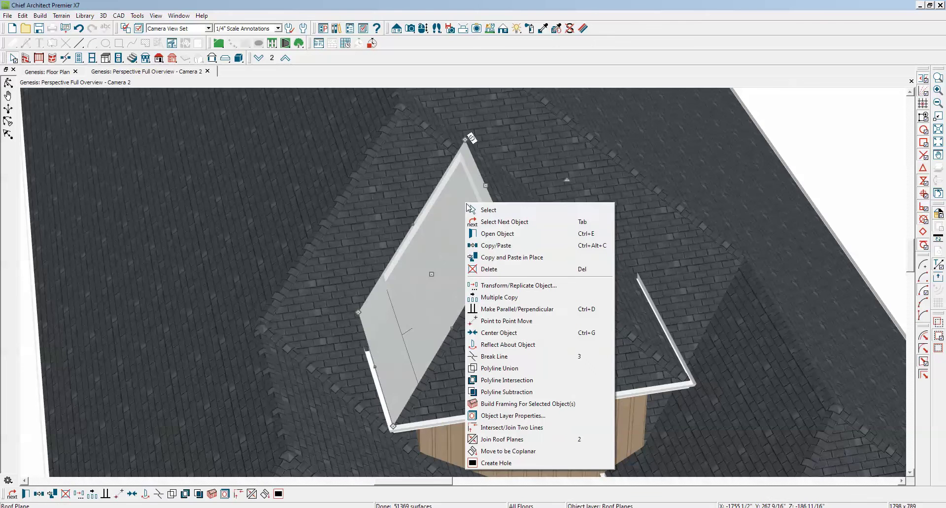
click(502, 439)
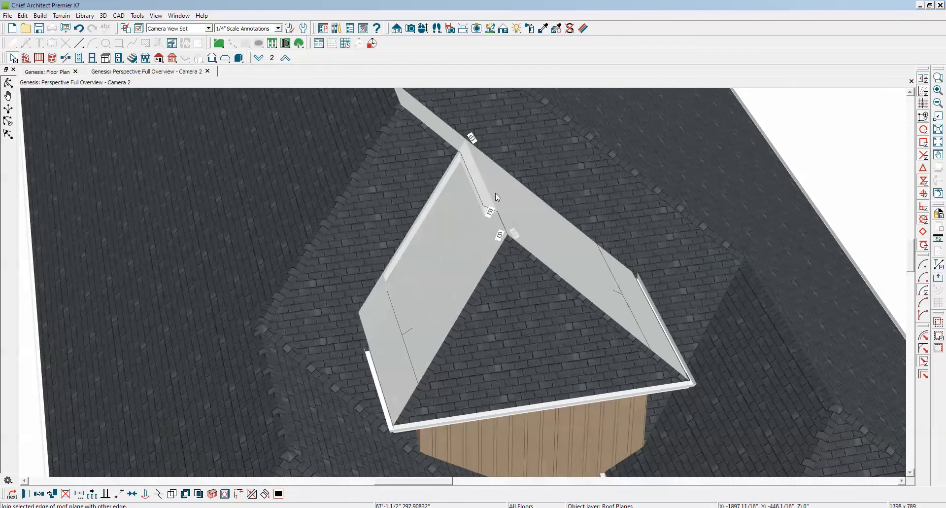
click(495, 193)
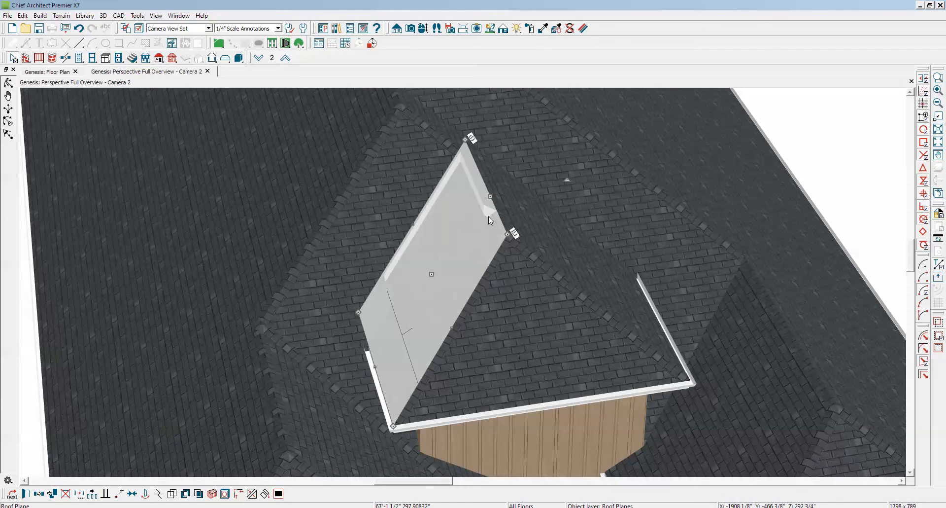
key(Escape)
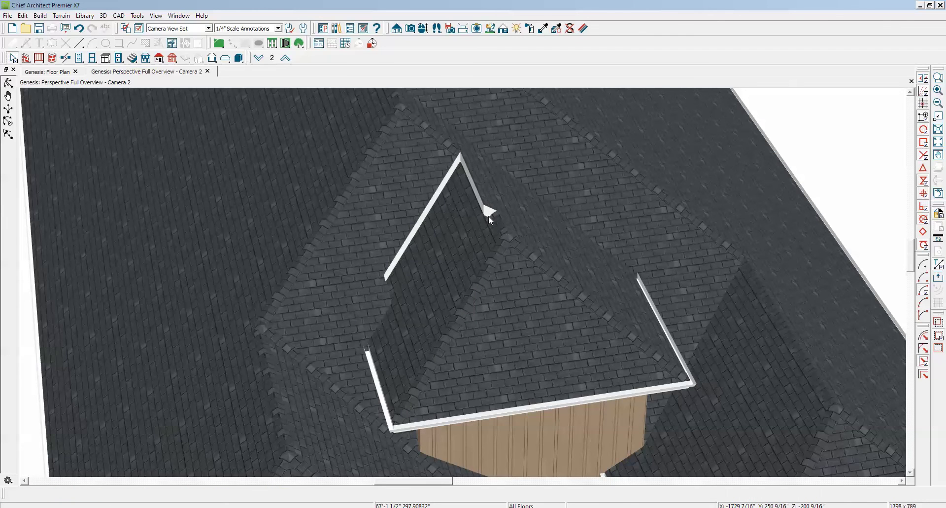
key(ctrl+Tab)
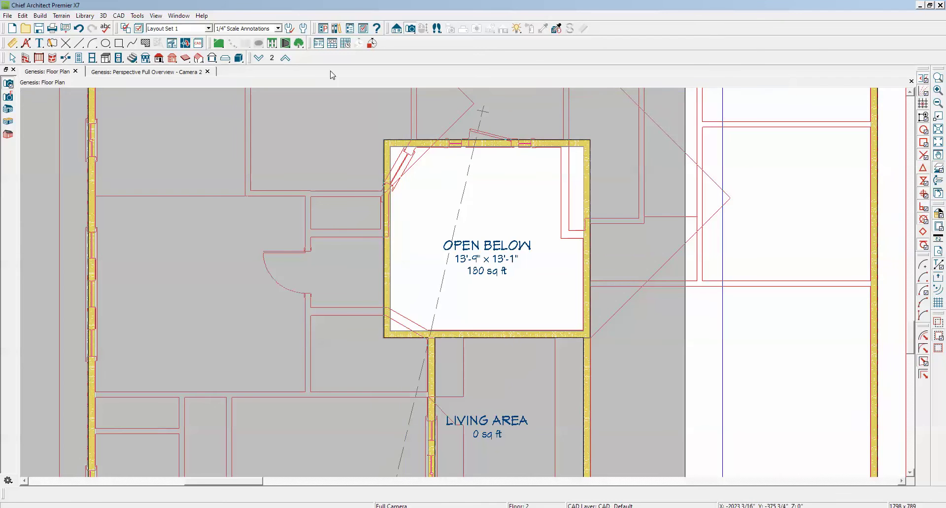
Go back to Floor 2 and turn on display of the Roof Planes layer
click(259, 58)
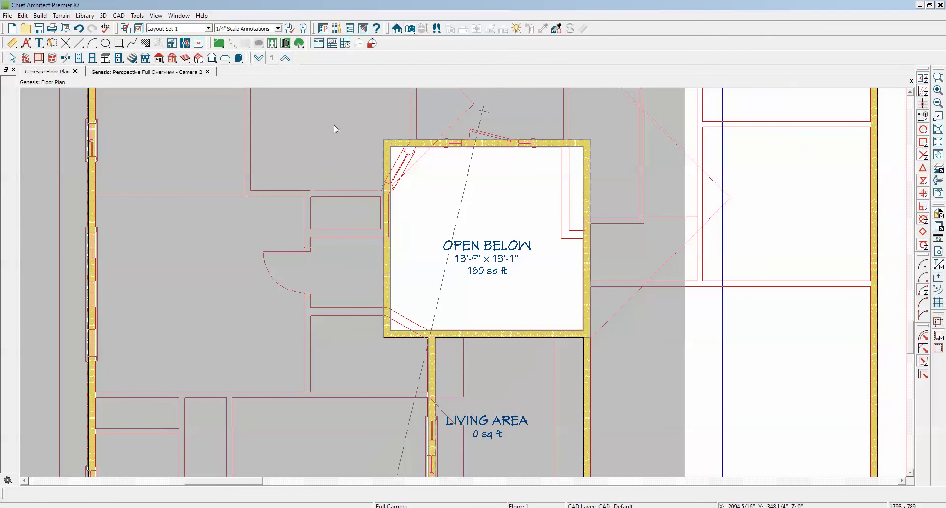
key(space)
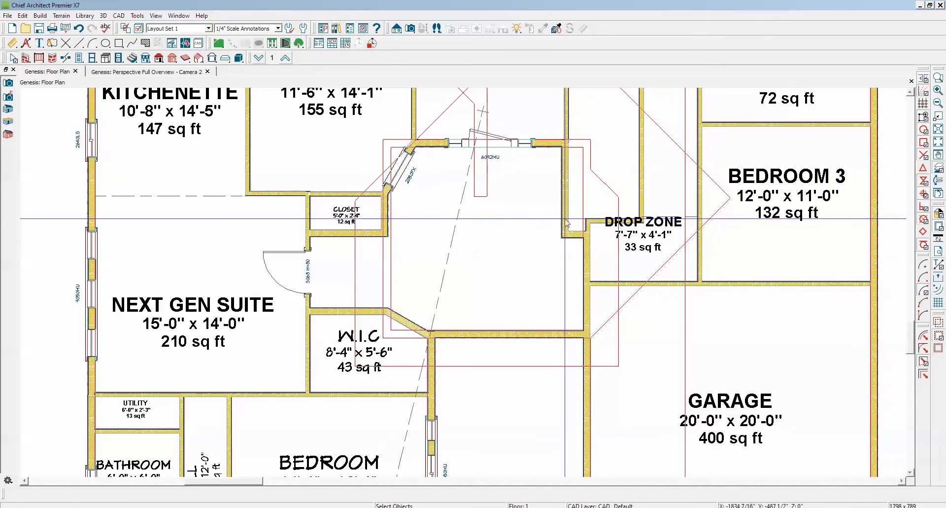
click(285, 58)
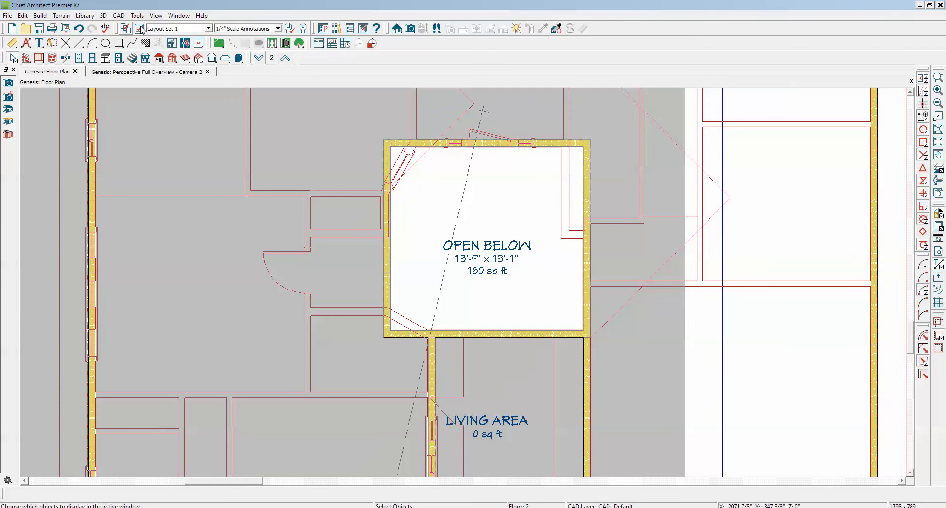
click(139, 28)
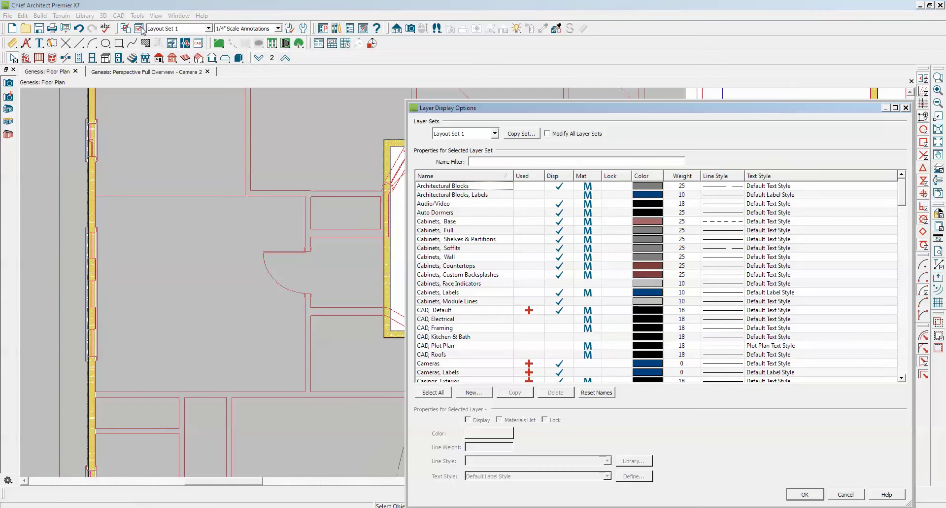
key(r)
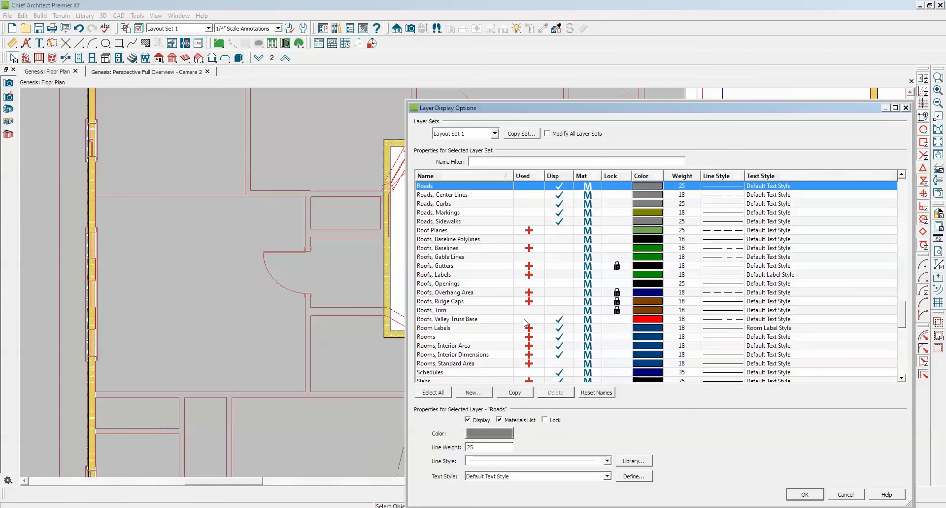
click(560, 230)
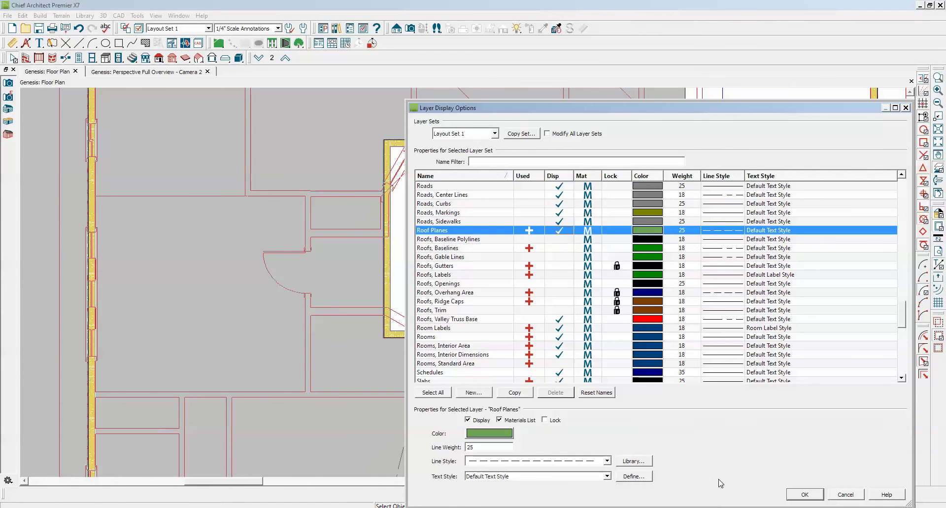
click(804, 494)
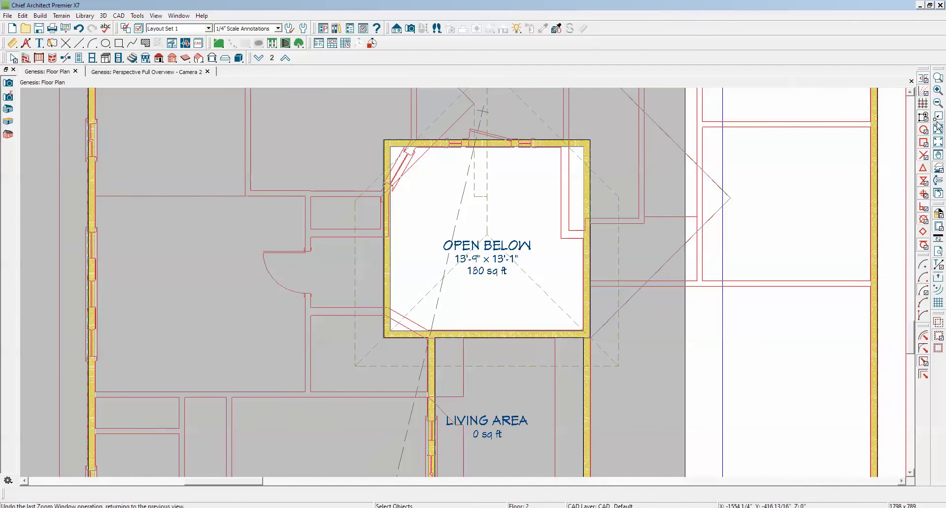
Drag the tower roof plane's edge to reshape it over the Open Below room
scroll(436, 136, down, 2)
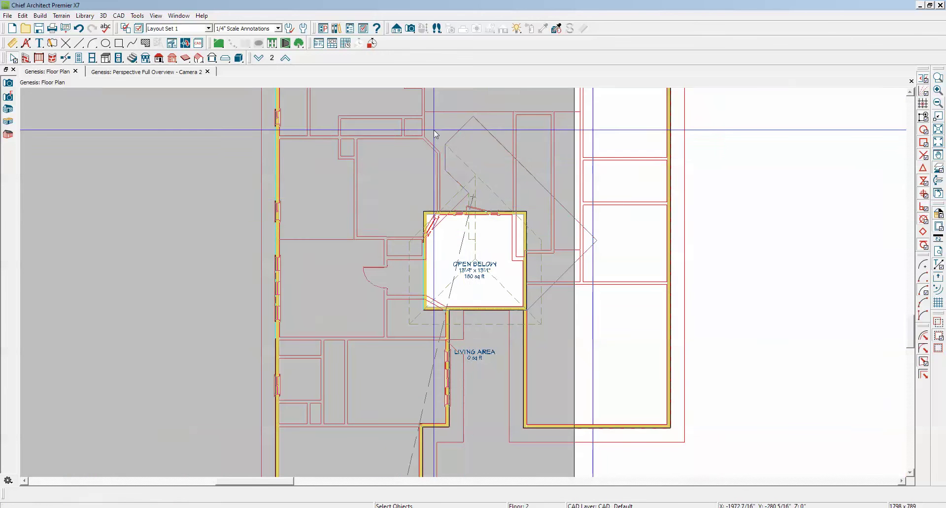
scroll(470, 199, up, 2)
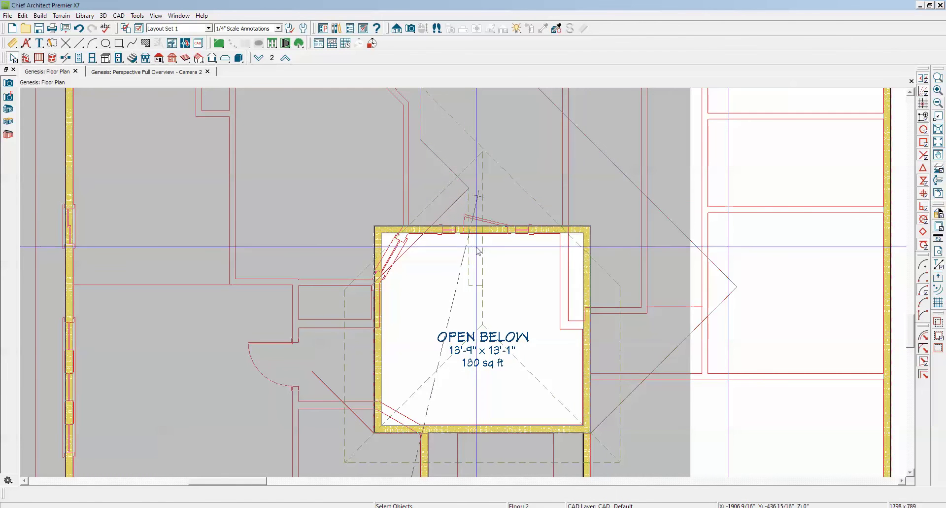
click(470, 265)
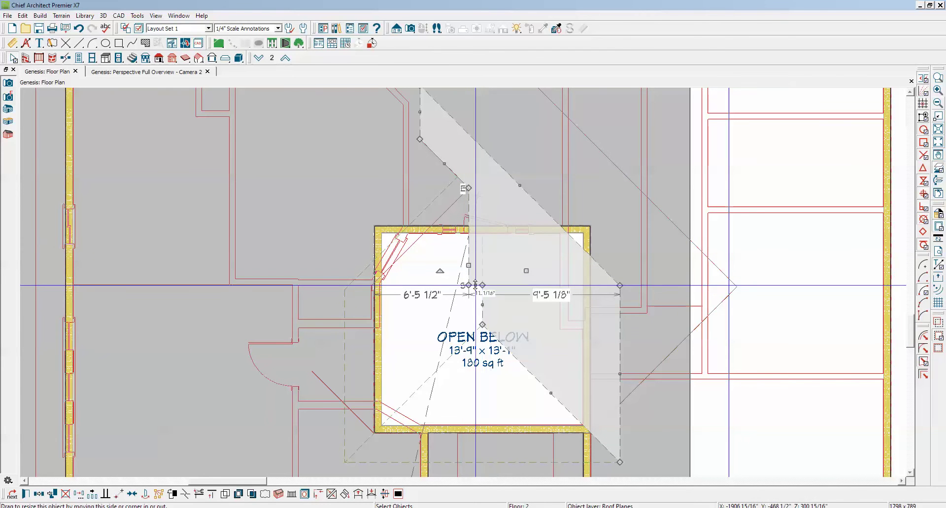
drag(472, 285, 471, 189)
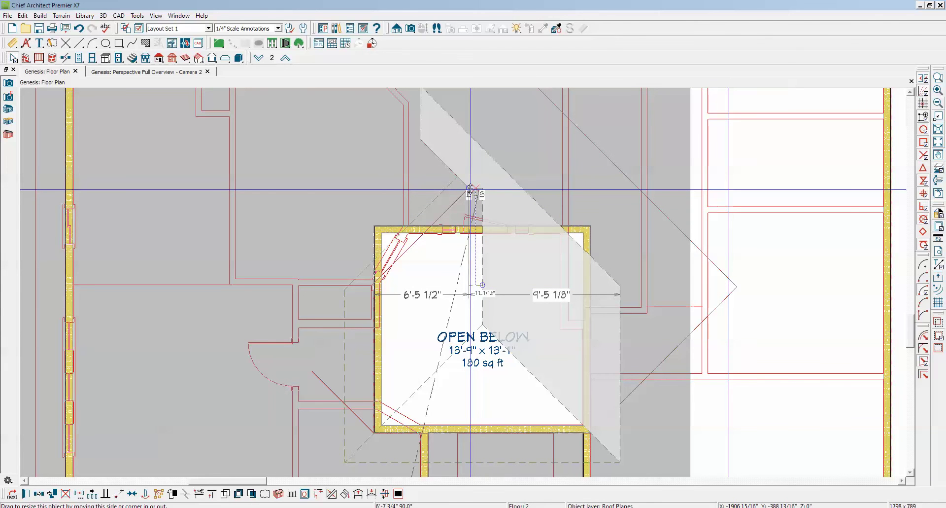
drag(471, 188, 481, 323)
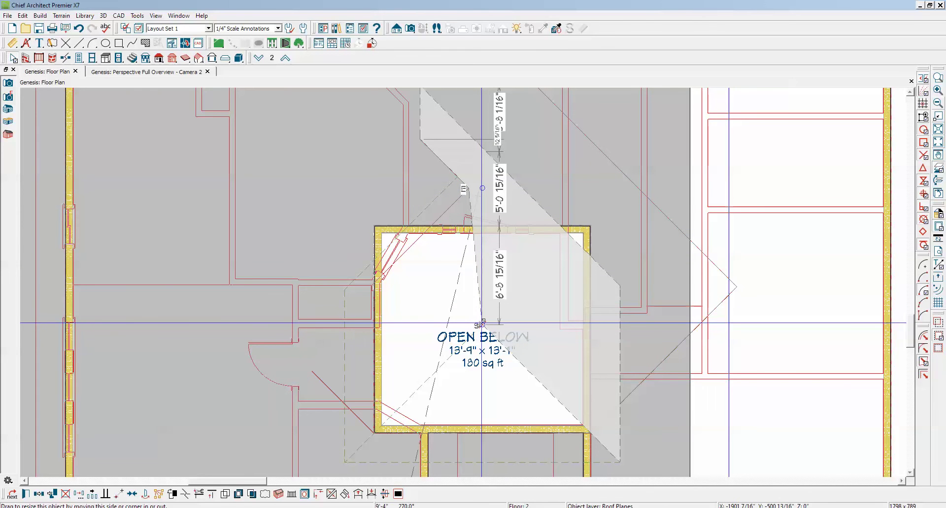
drag(481, 324, 482, 324)
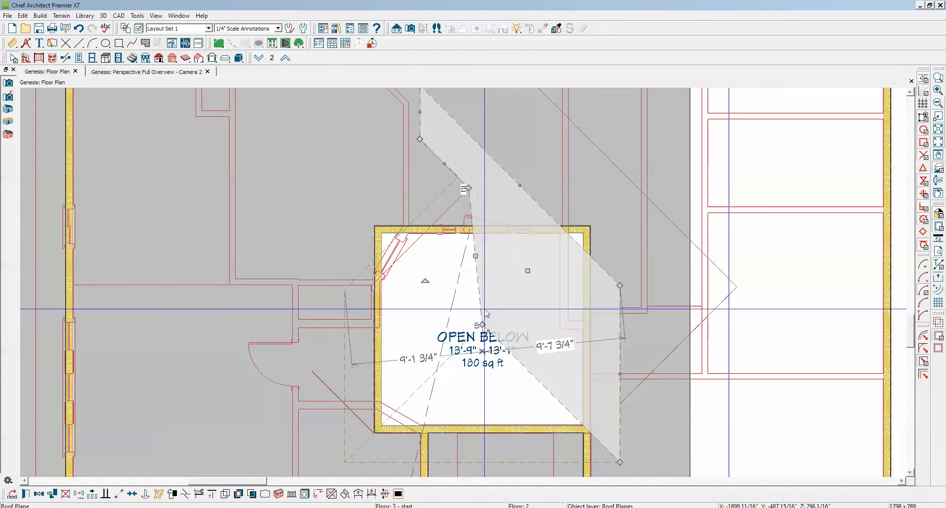
Join the plane's edge into a hip, delete the extra tower roof plane, and view in 3D
click(477, 269)
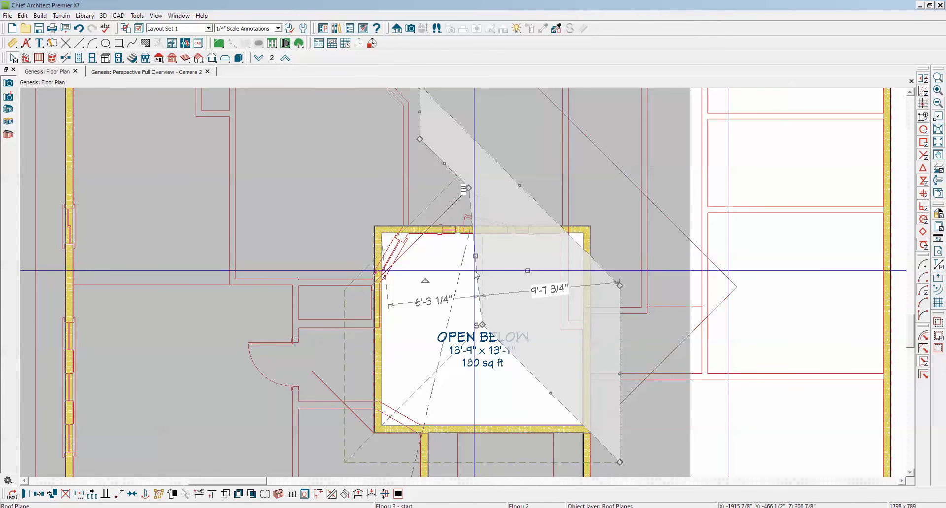
click(334, 494)
click(345, 374)
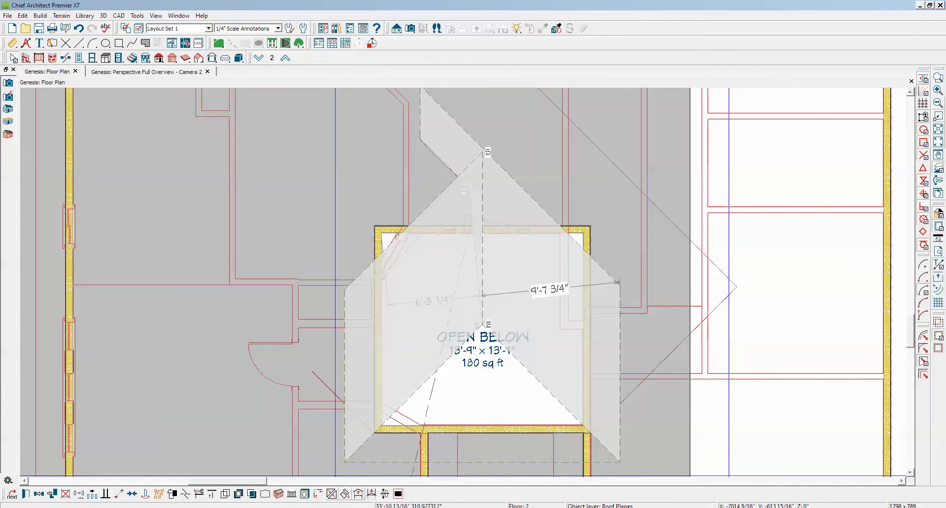
click(483, 269)
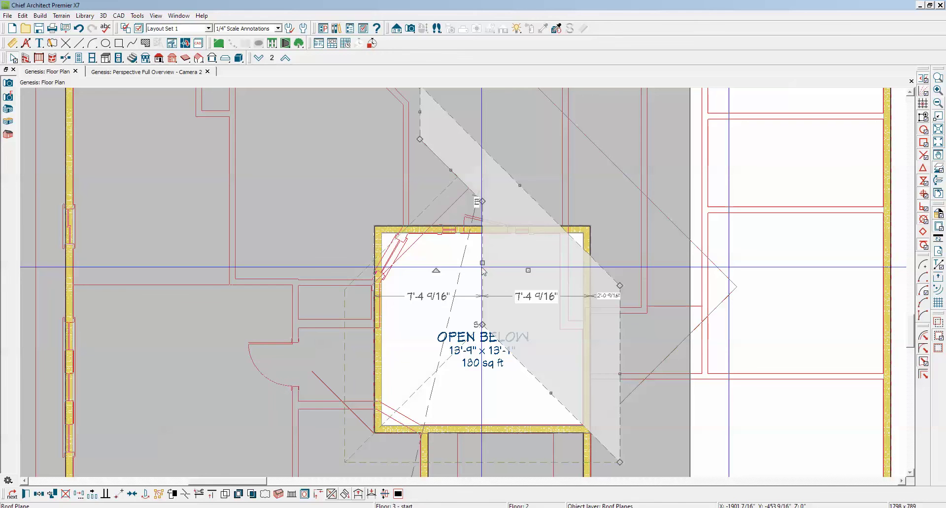
key(Delete)
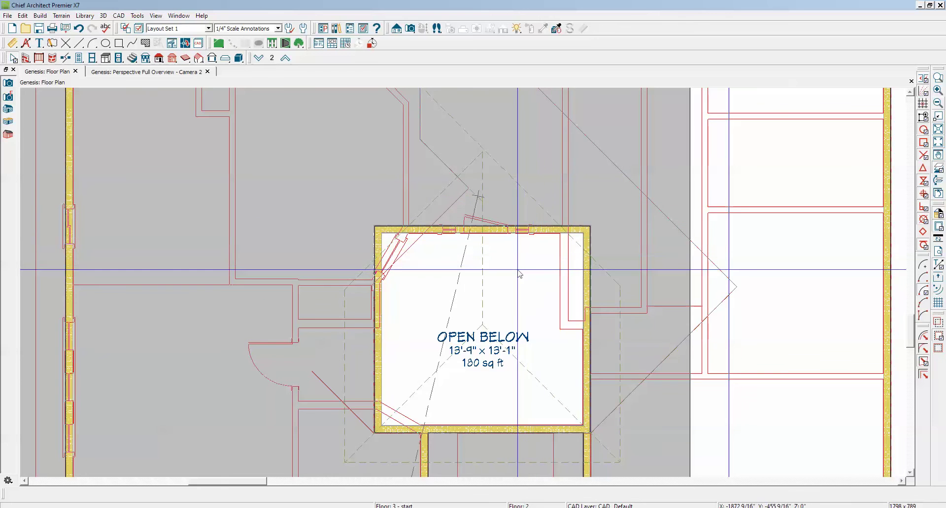
key(ctrl+Tab)
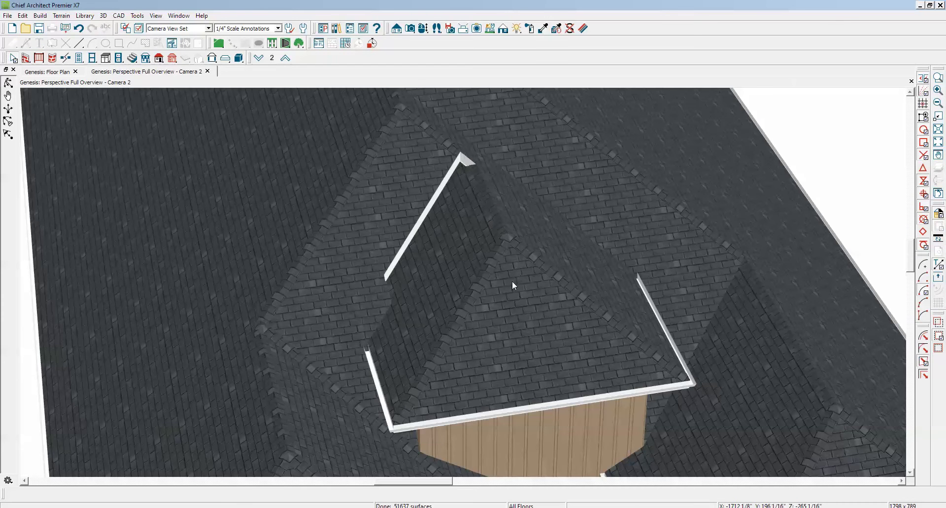
Delete the tower roof's left plane in the 3D view
click(432, 234)
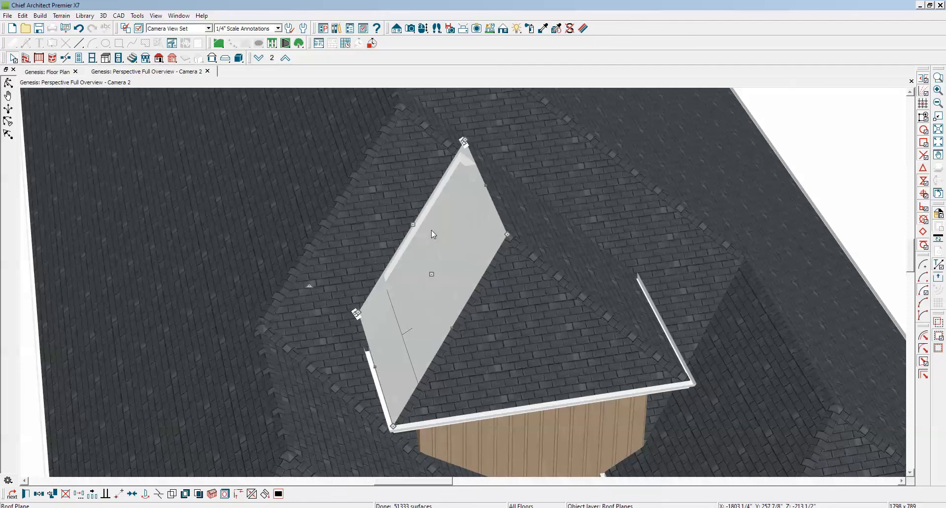
key(Delete)
key(ctrl+Tab)
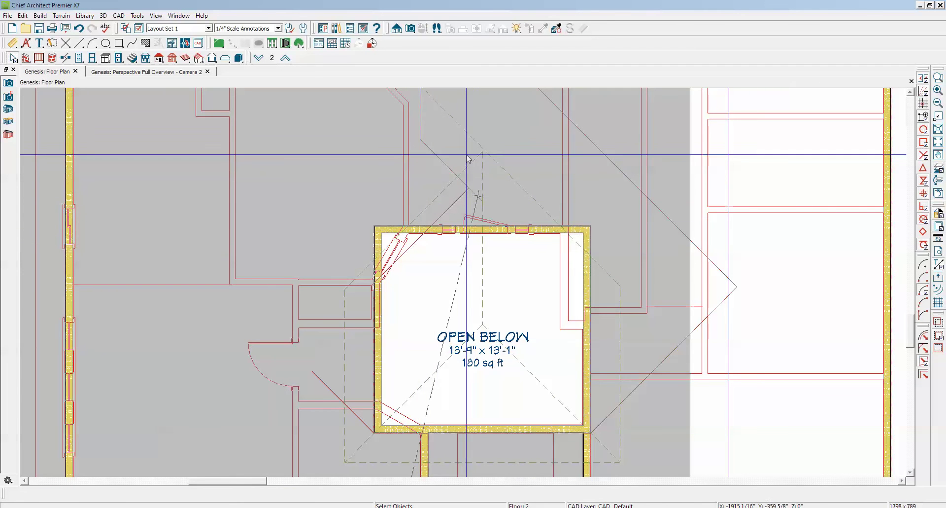
Move the first-floor roof plane up to Floor 2 with Move to Floor Above
click(260, 58)
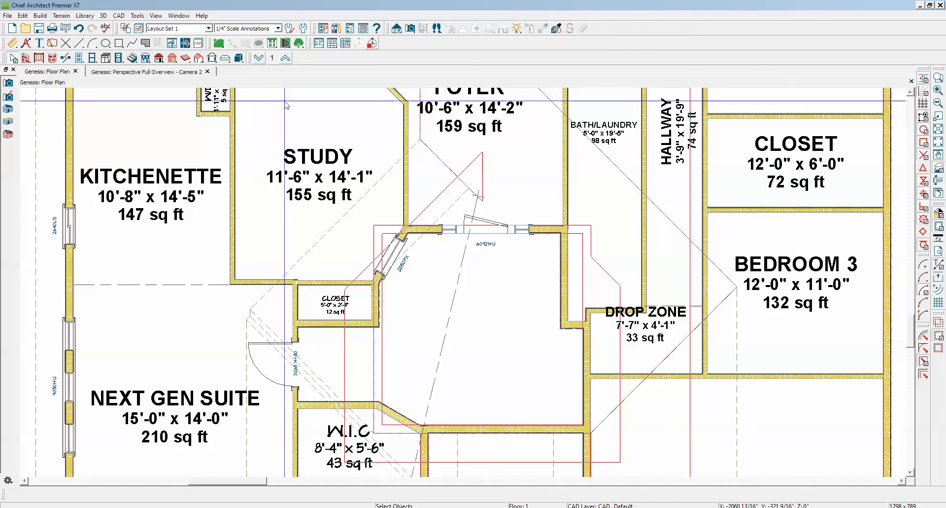
click(453, 206)
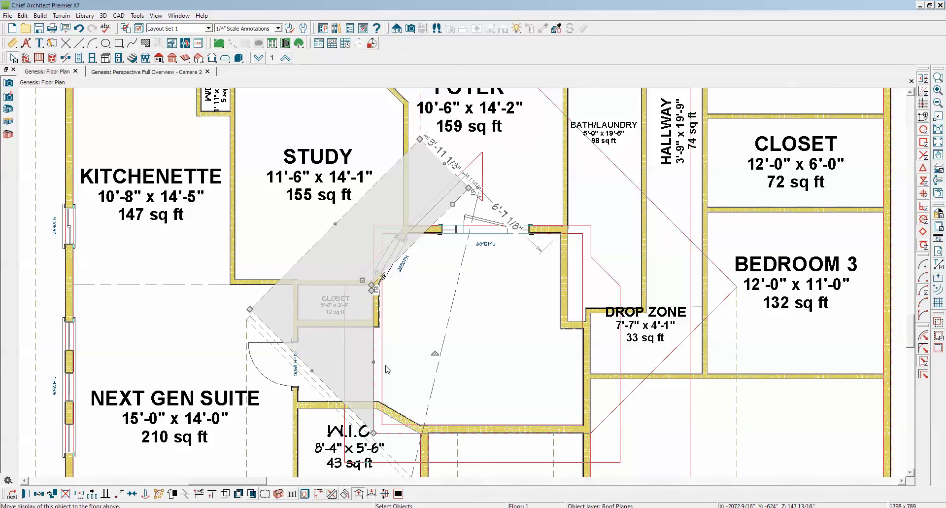
click(358, 493)
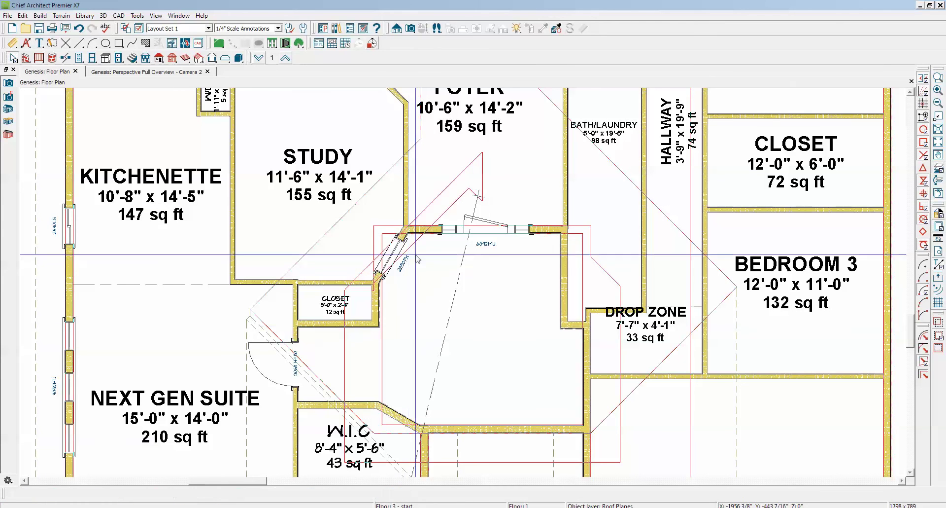
click(288, 57)
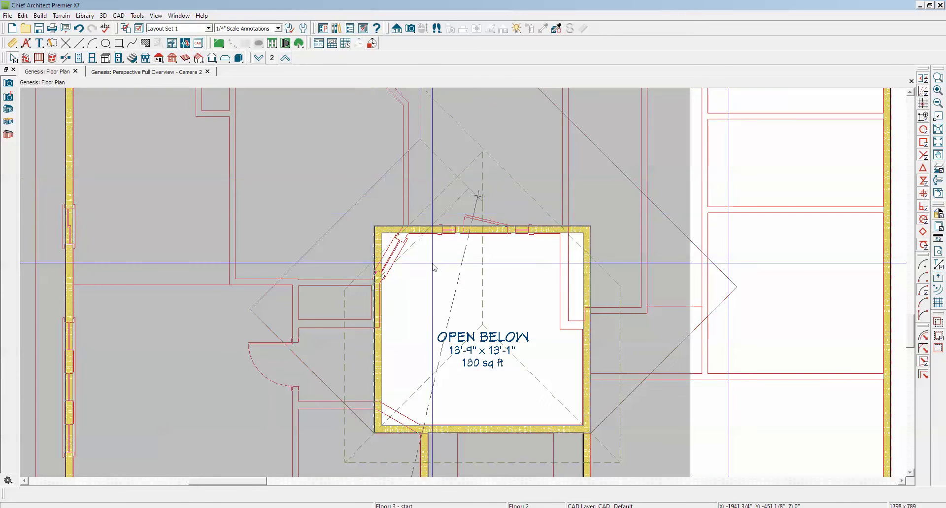
Narrow the roof plane at the tower's left corner by dragging its left edge
click(421, 243)
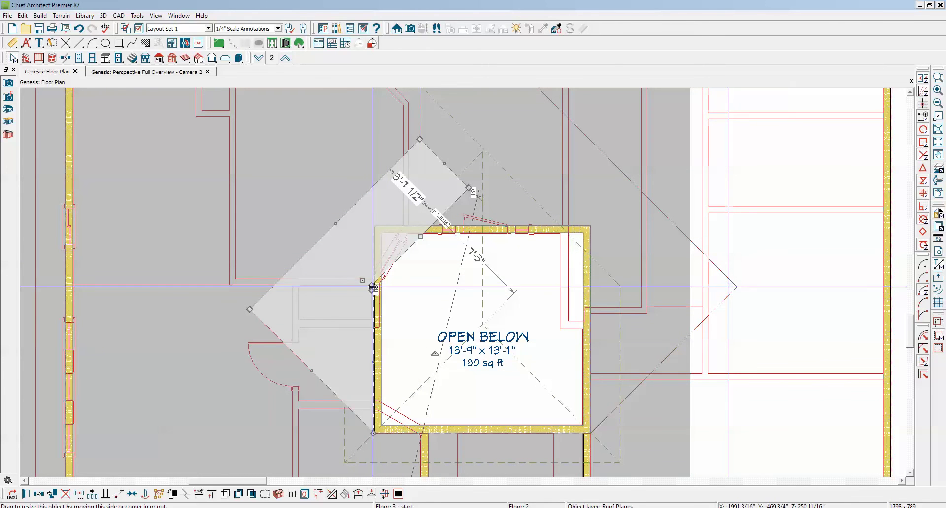
scroll(373, 287, up, 1)
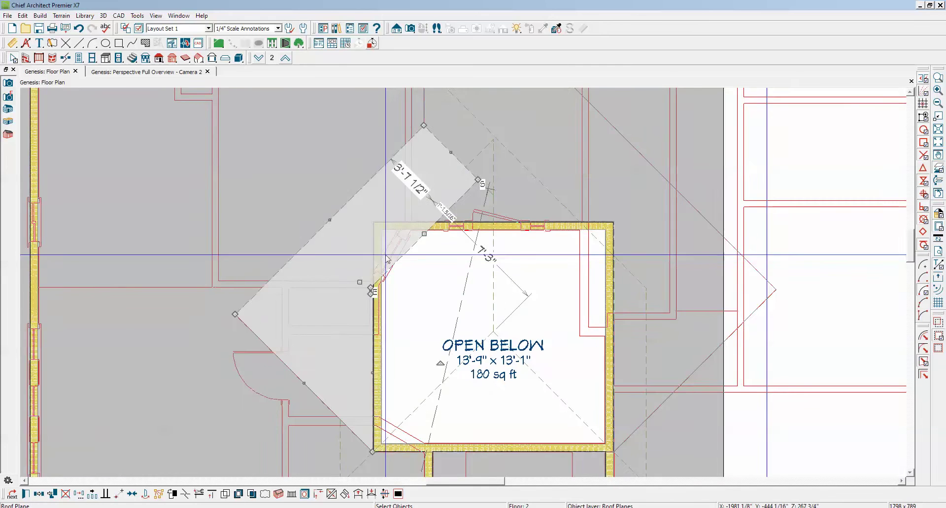
scroll(370, 293, up, 2)
scroll(366, 314, up, 2)
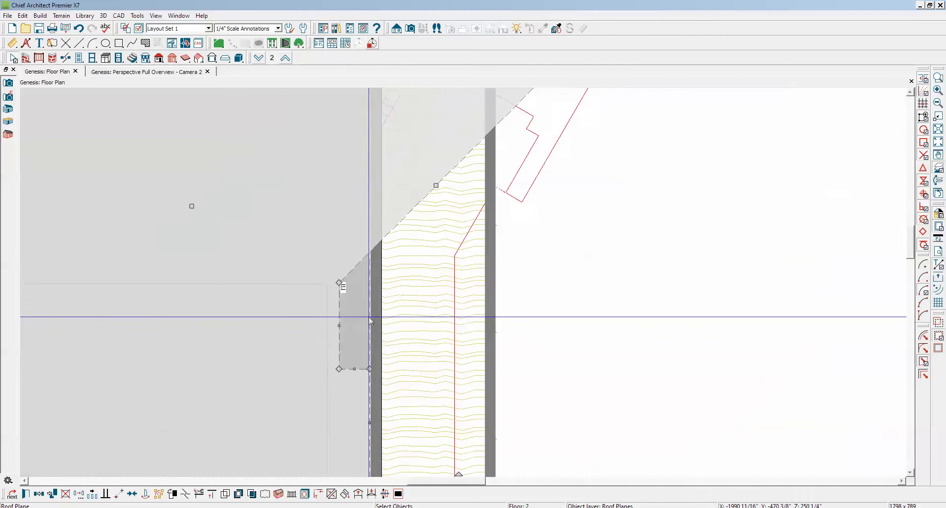
scroll(365, 355, up, 1)
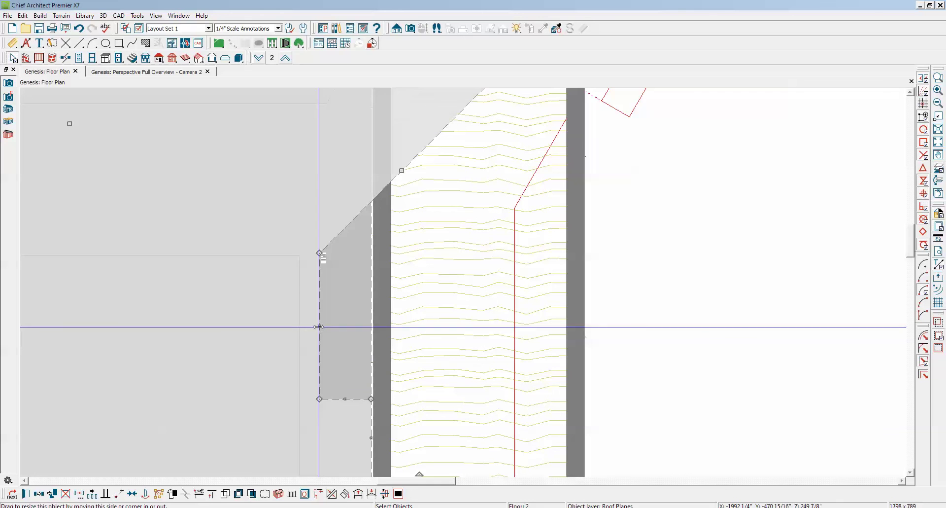
drag(319, 327, 367, 408)
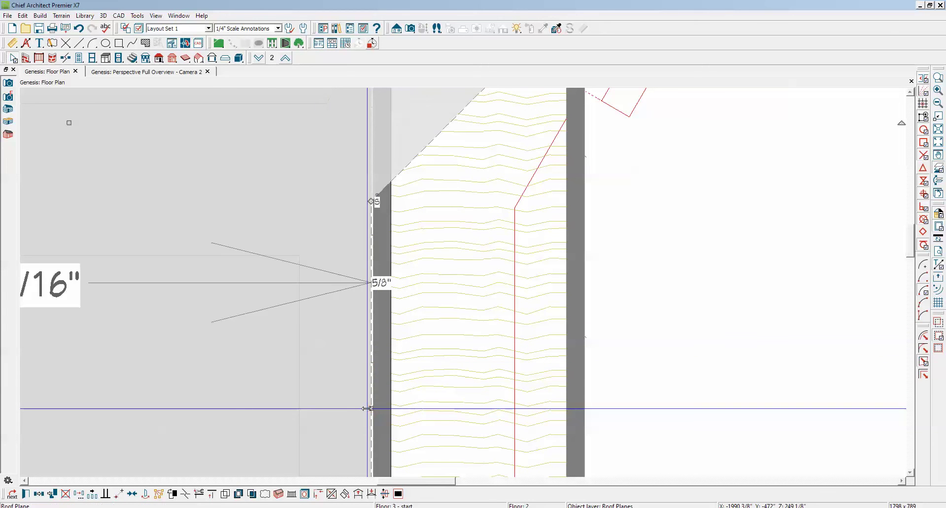
scroll(370, 327, down, 1)
scroll(369, 331, down, 5)
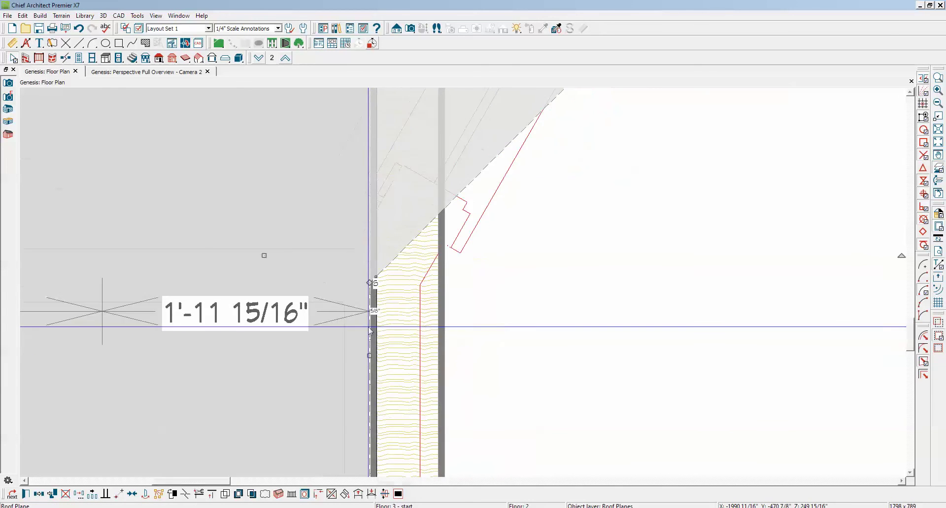
key(Escape)
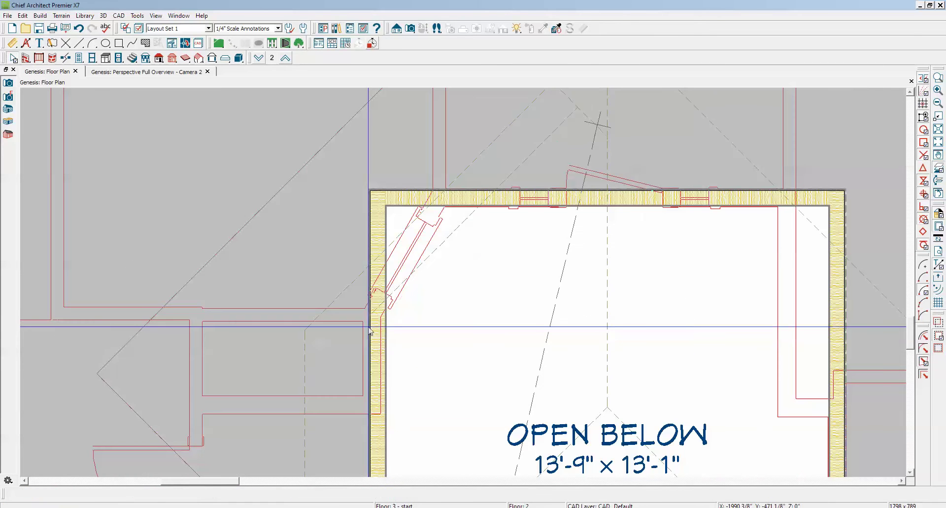
Join the tower roof plane to the adjacent plane and view the result in 3D
right_click(415, 225)
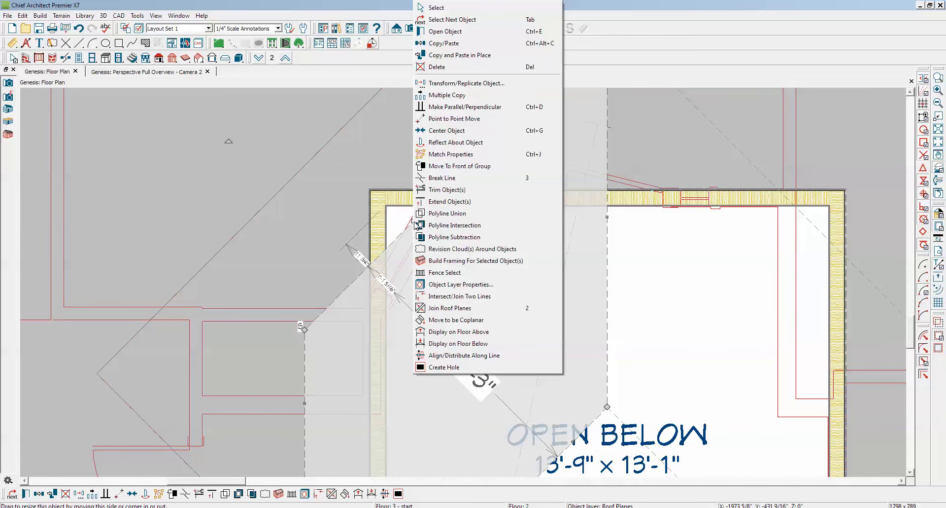
click(448, 307)
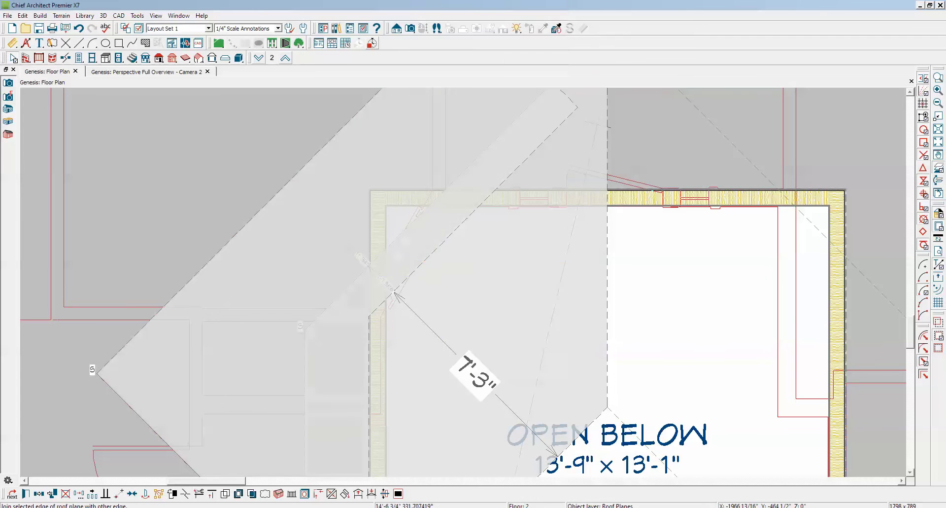
click(435, 248)
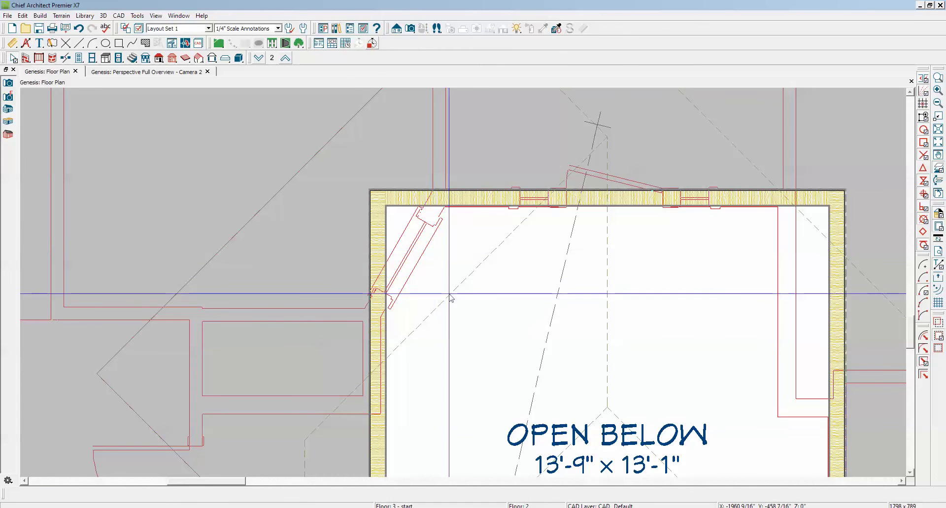
key(ctrl+Tab)
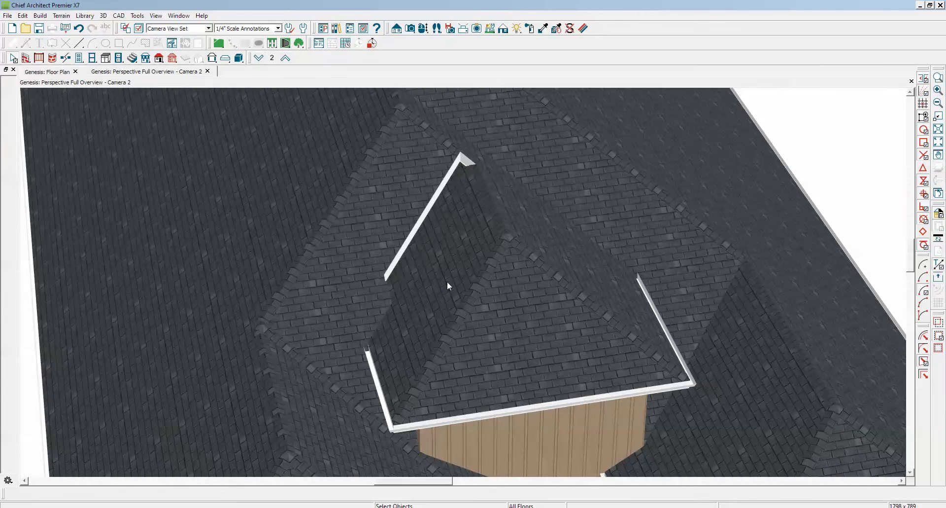
Orbit the 3D overview to the front elevation and zoom in on the entry tower
scroll(407, 242, down, 6)
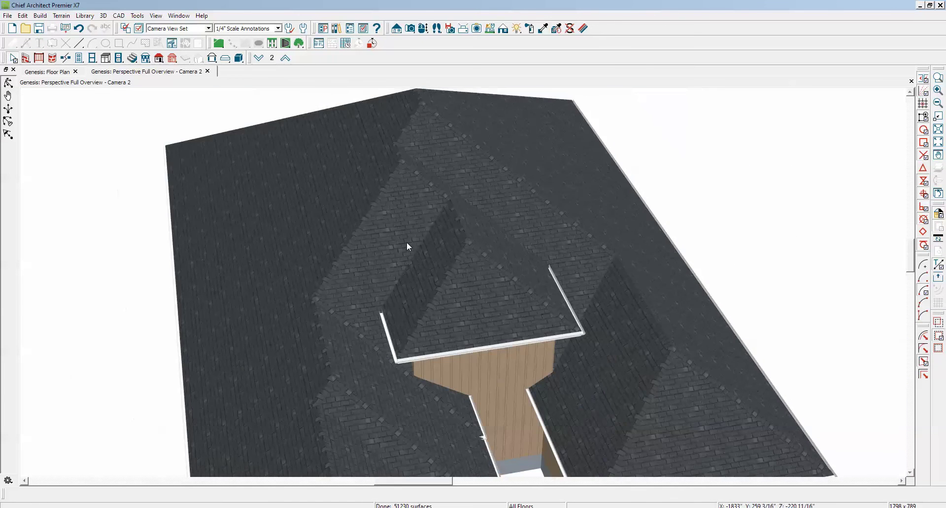
click(8, 83)
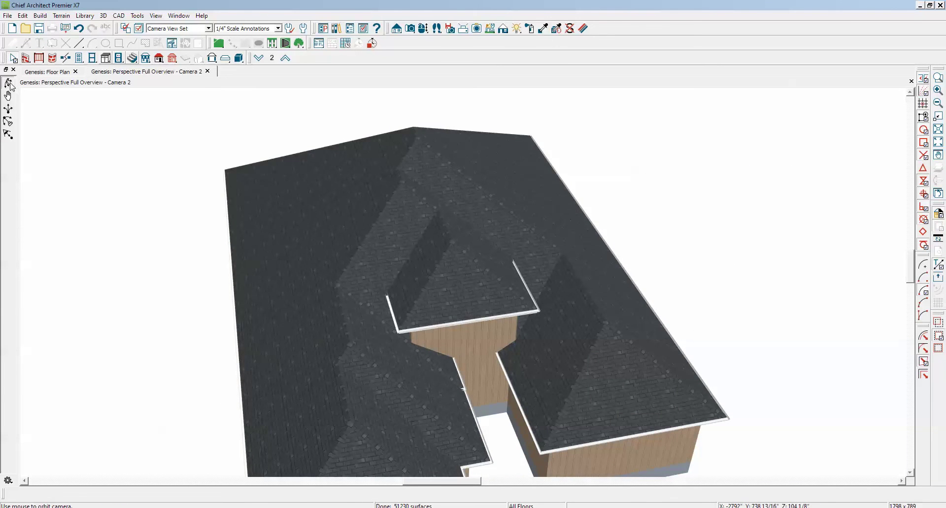
drag(251, 294, 227, 233)
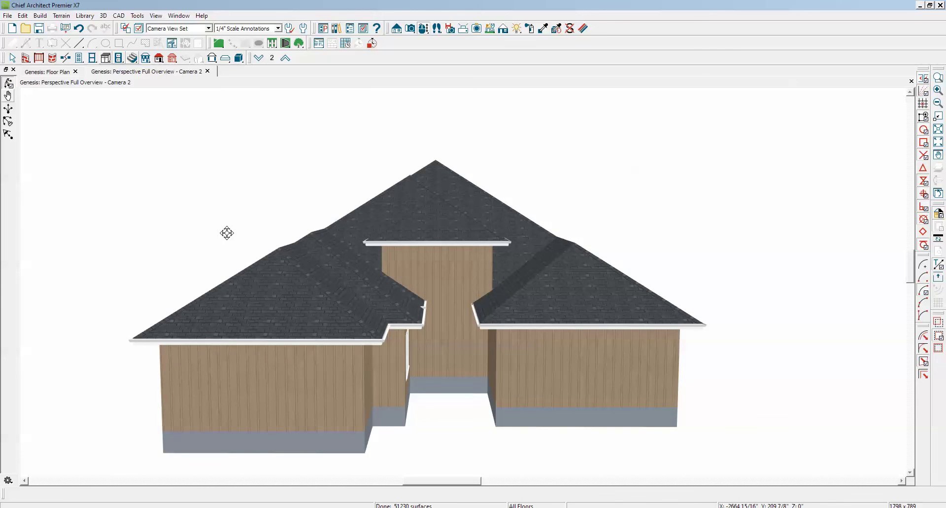
mouse_move(227, 233)
mouse_down()
mouse_move(175, 235)
mouse_move(268, 231)
mouse_move(236, 232)
mouse_up()
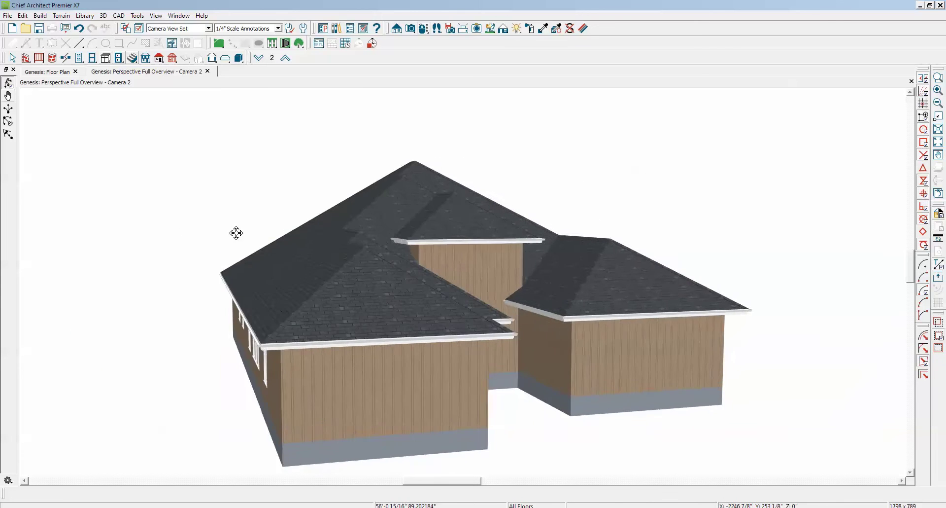
scroll(401, 331, up, 5)
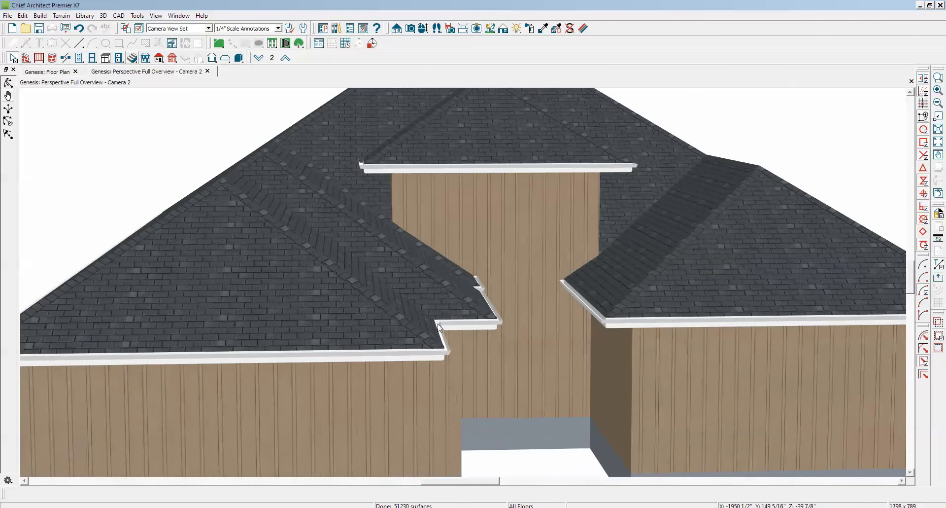
scroll(438, 325, up, 1)
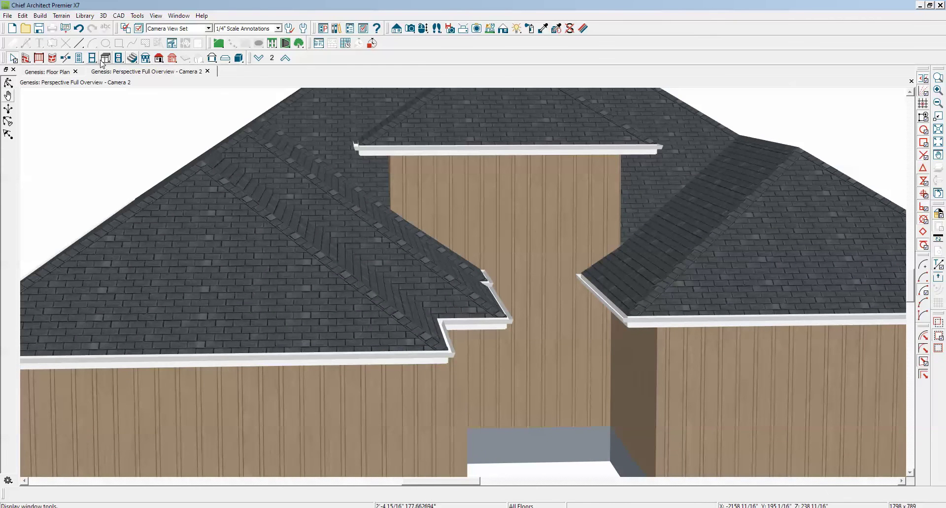
Place a door in the tower's front wall as a Doorway, 60" wide and 12' (144") tall
click(79, 58)
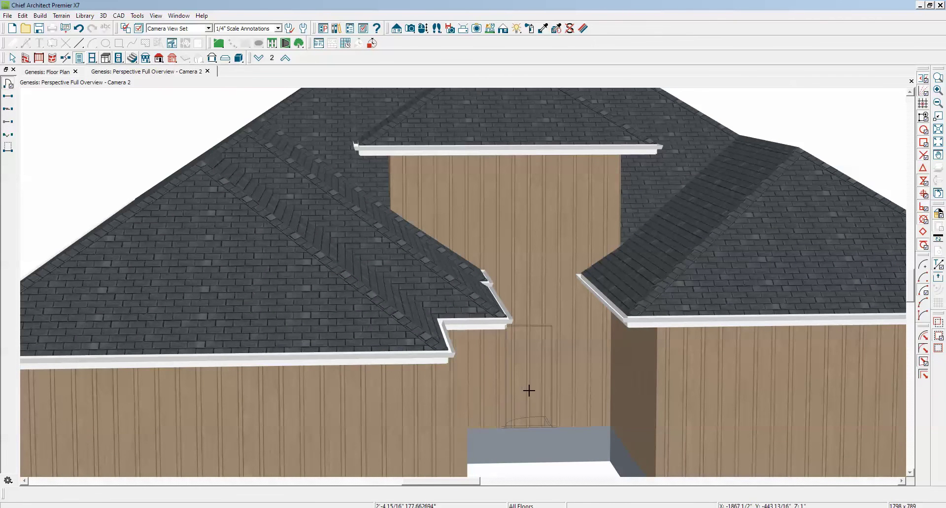
click(527, 389)
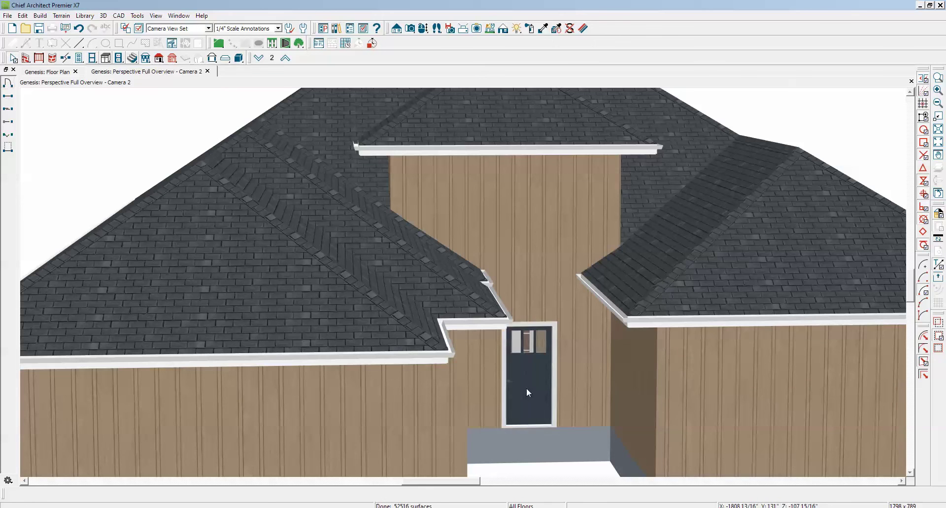
right_click(521, 386)
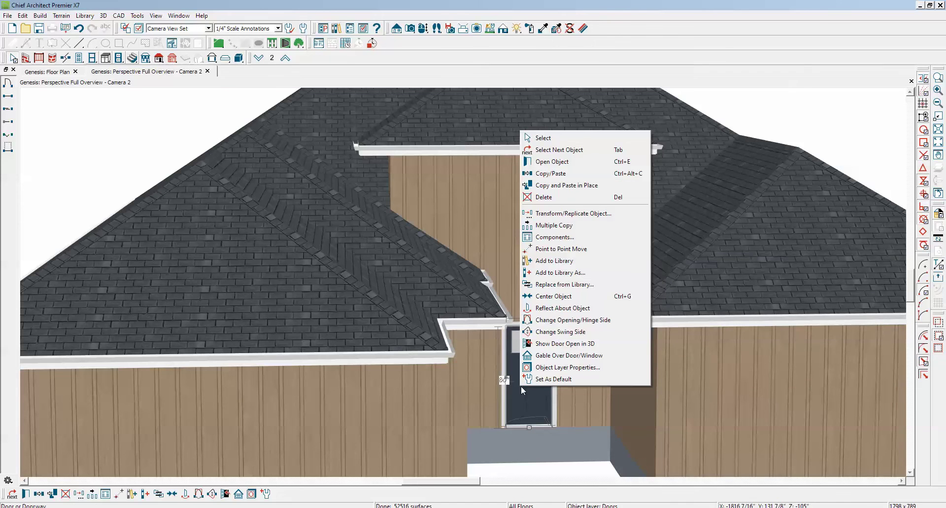
click(550, 162)
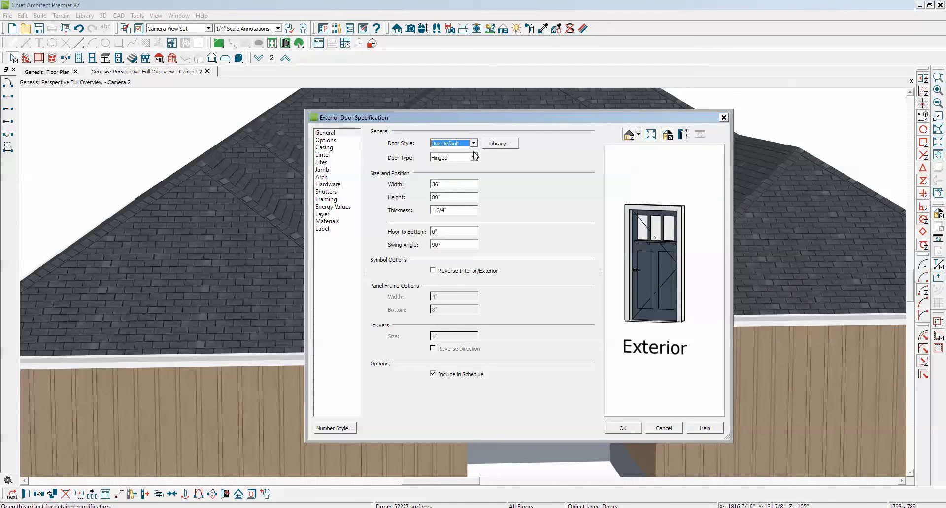
click(473, 143)
click(499, 176)
click(473, 157)
click(463, 167)
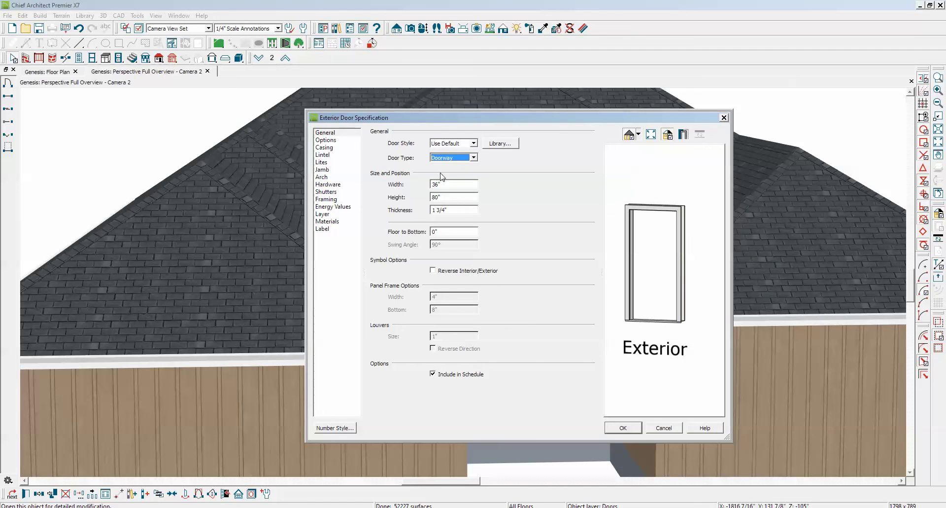
double_click(453, 196)
text(12')
double_click(463, 188)
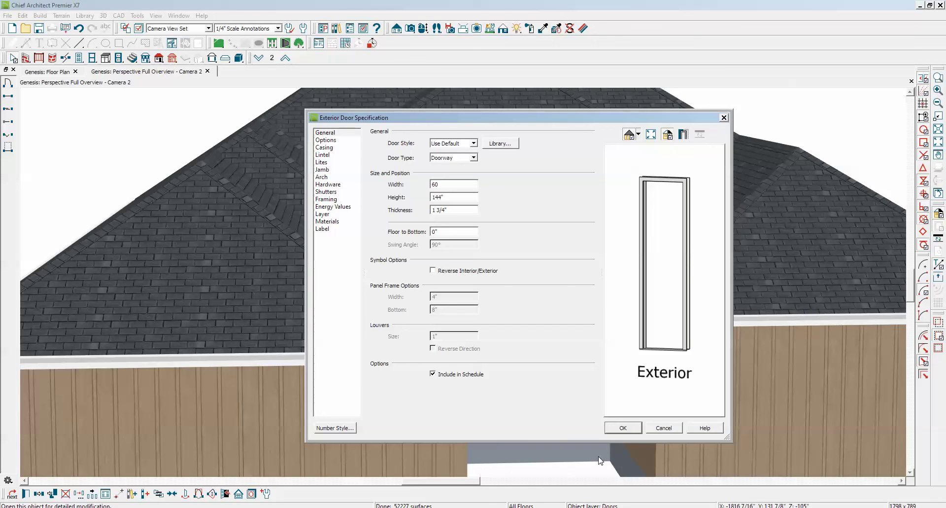
click(621, 427)
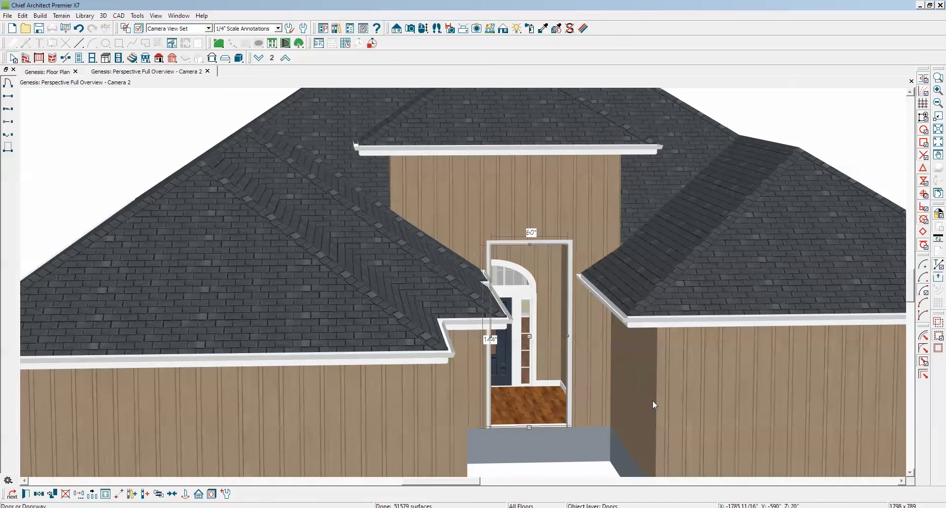
Set the entry room's Room Type to Porch in its Room Specification
right_click(526, 403)
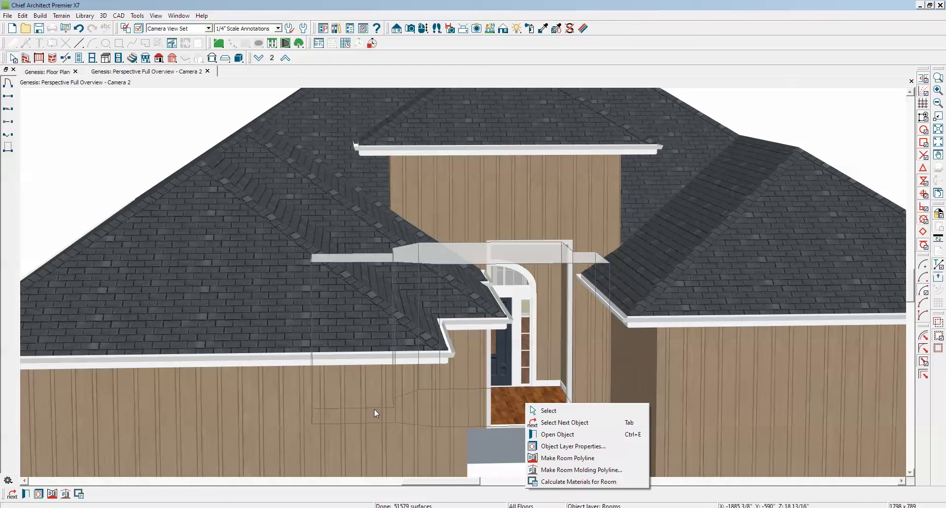
click(557, 434)
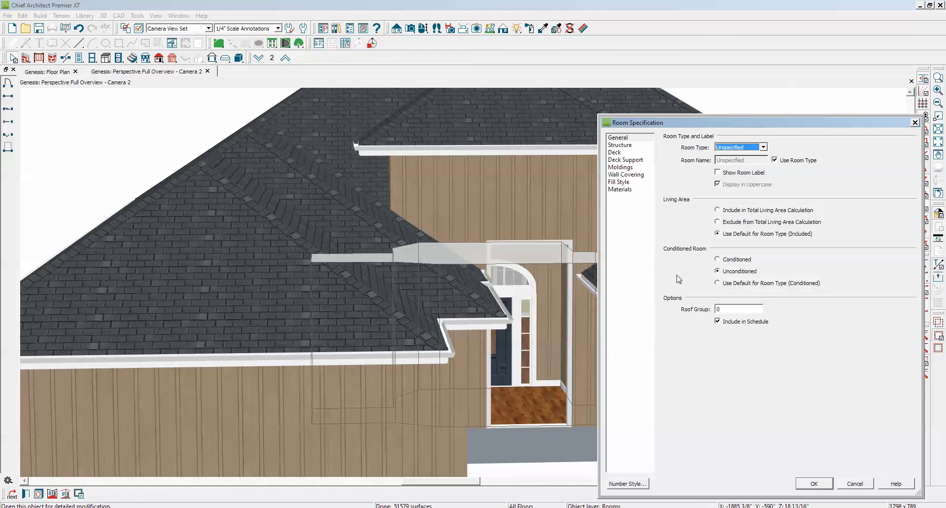
click(763, 147)
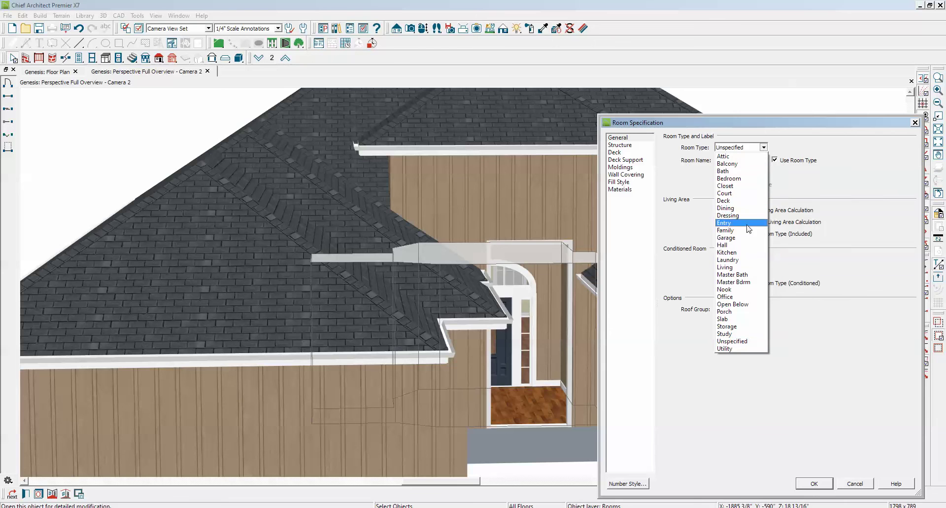
click(734, 311)
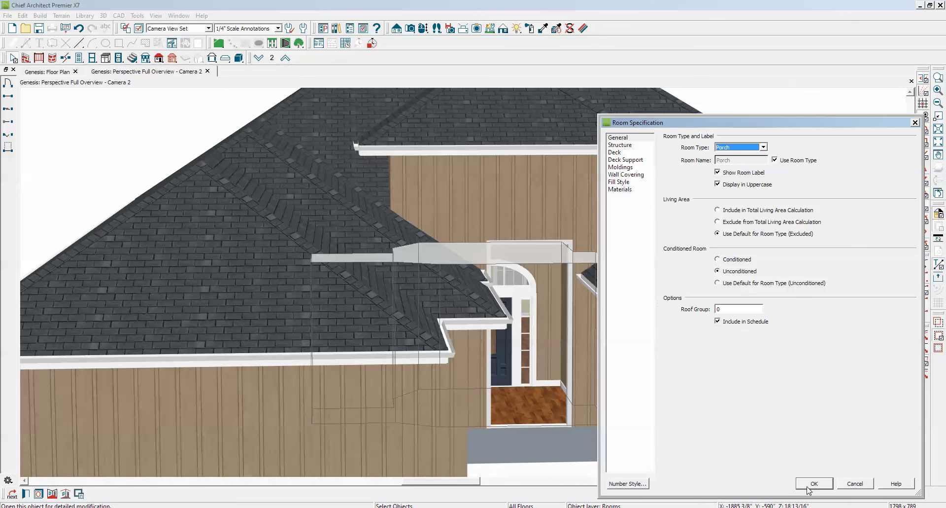
click(622, 167)
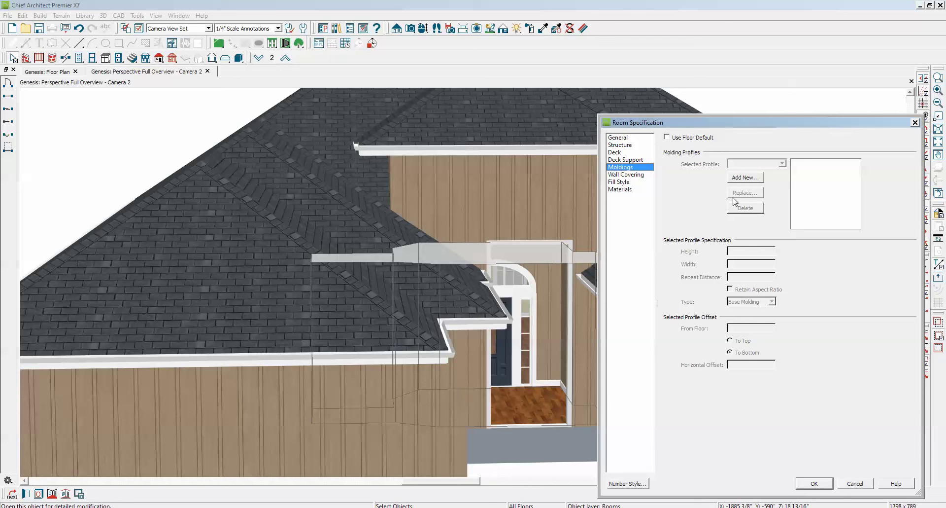
click(814, 483)
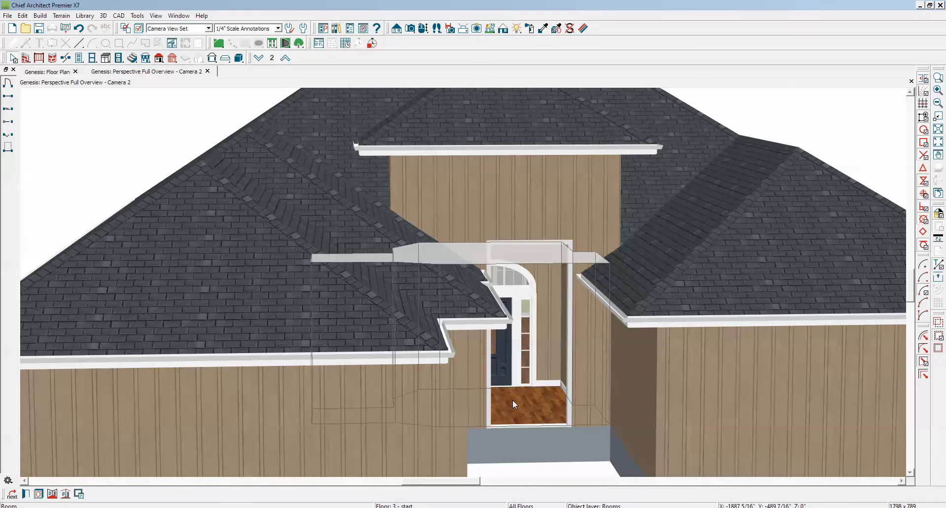
Give the tower doorway a Round Top arch, then reopen its Exterior Door Specification
right_click(532, 247)
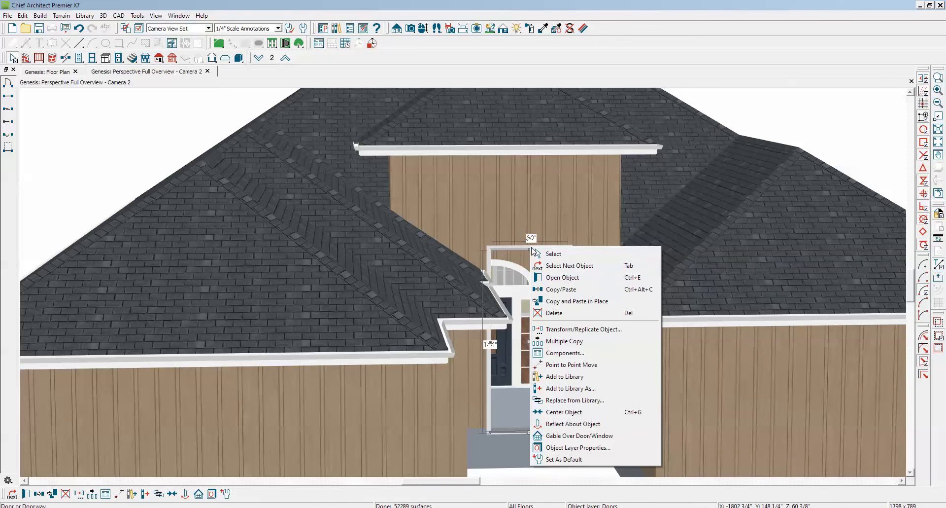
click(568, 280)
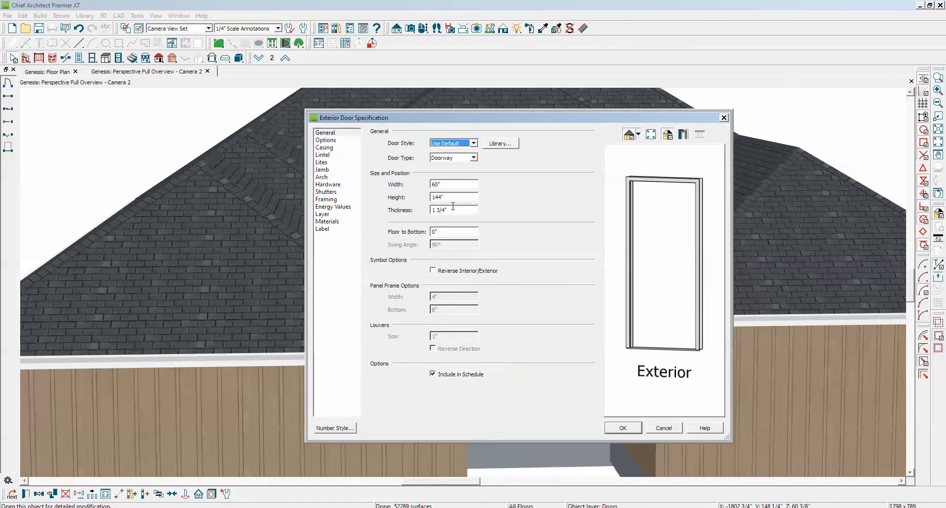
click(322, 177)
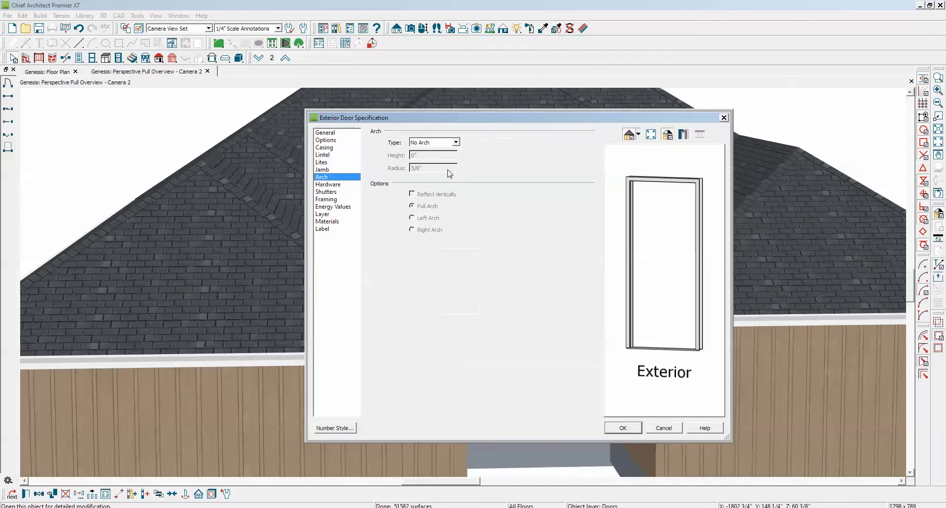
click(456, 142)
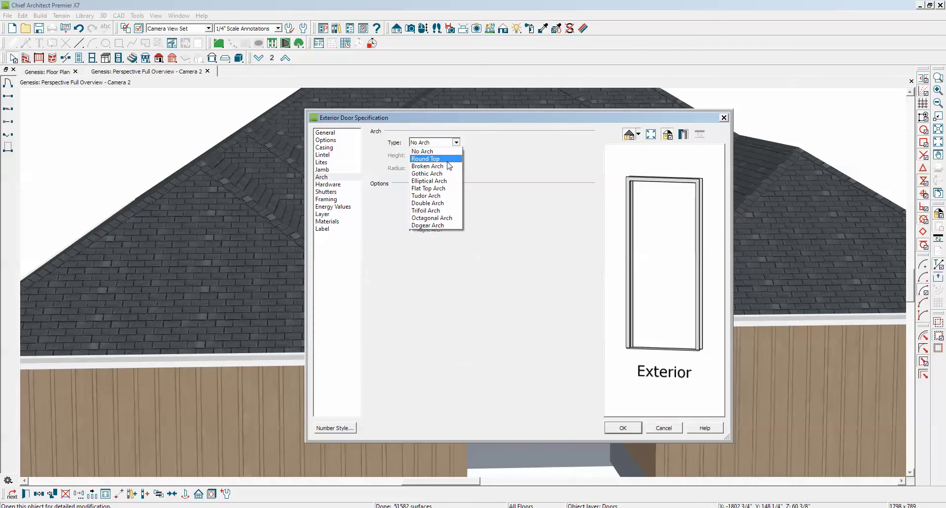
click(449, 159)
click(622, 427)
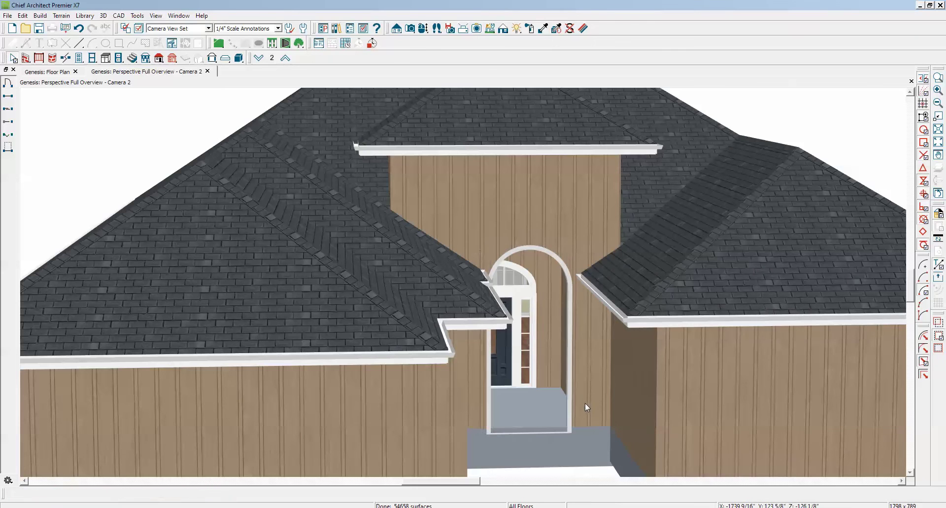
double_click(550, 254)
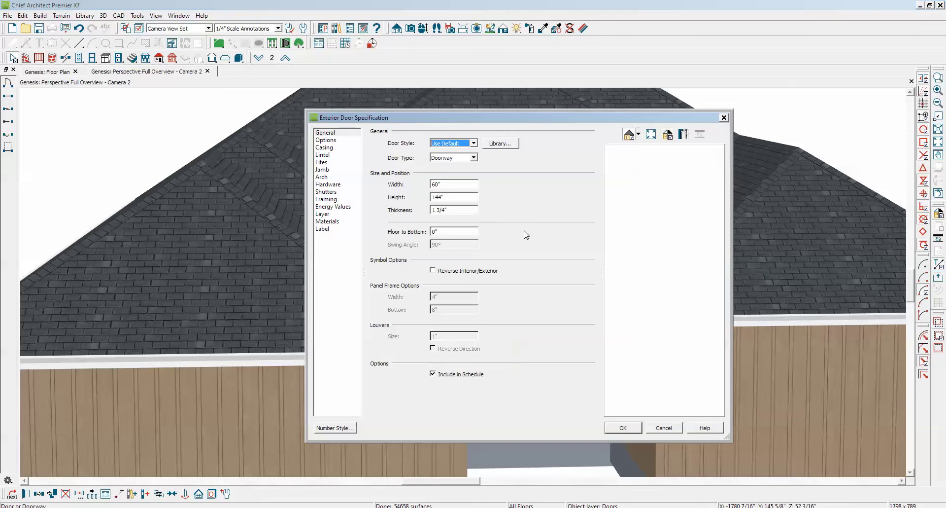
Close the door dialog and inspect the front door's window unit specifications
click(673, 428)
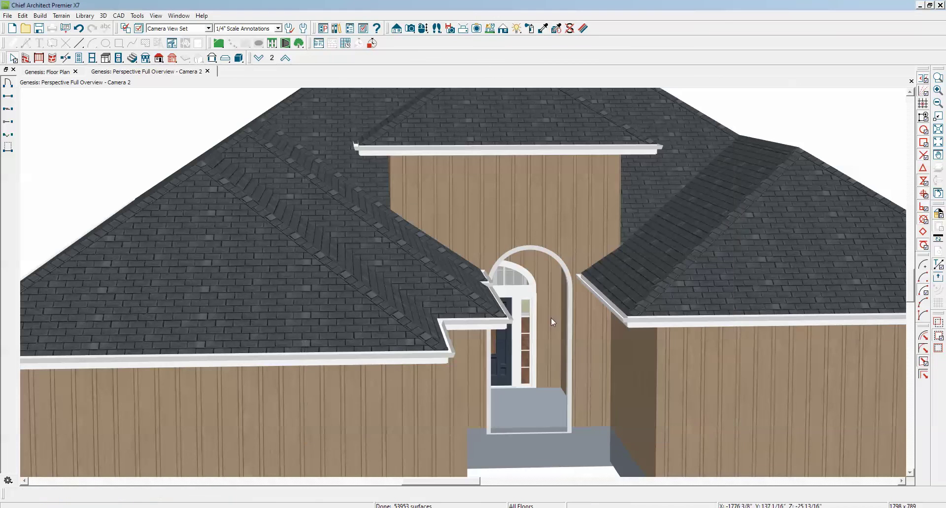
click(524, 274)
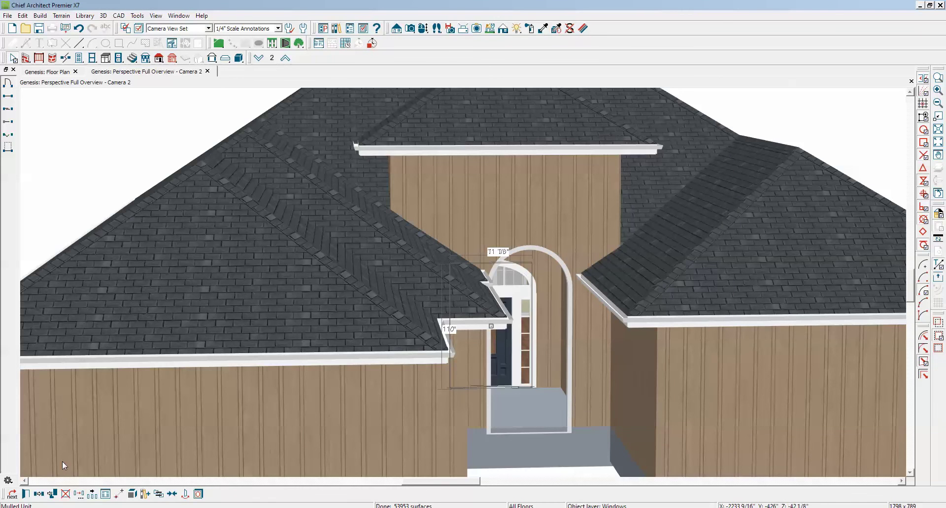
click(26, 494)
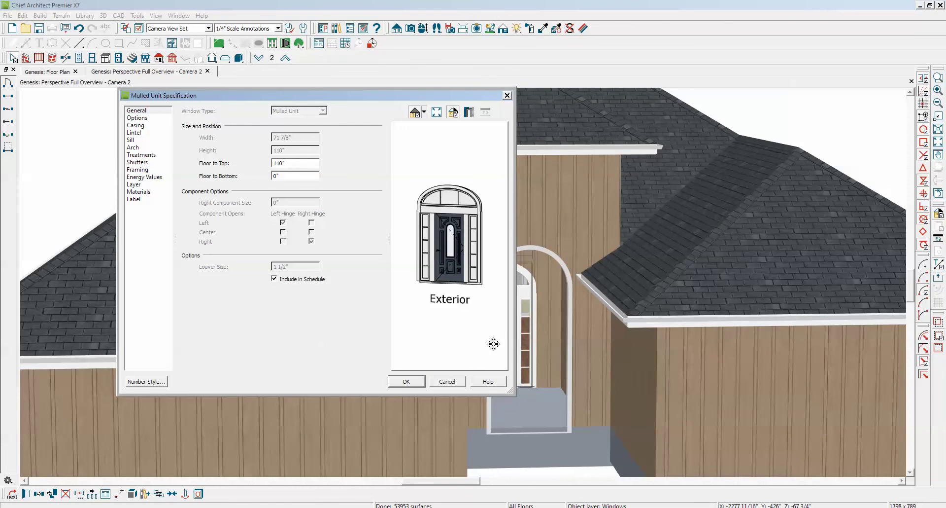
click(444, 383)
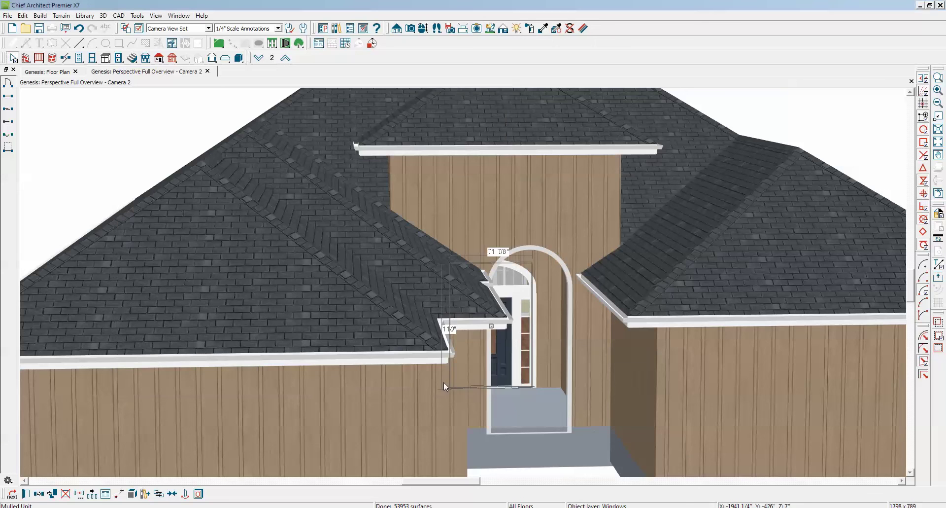
Copy the 20 13/16" arch height from the arched transom window's Arch settings
click(516, 281)
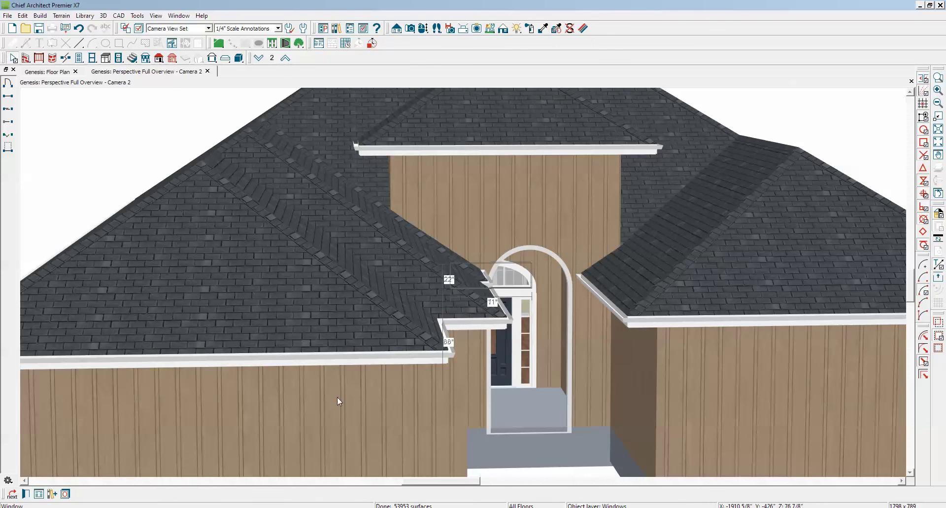
click(30, 493)
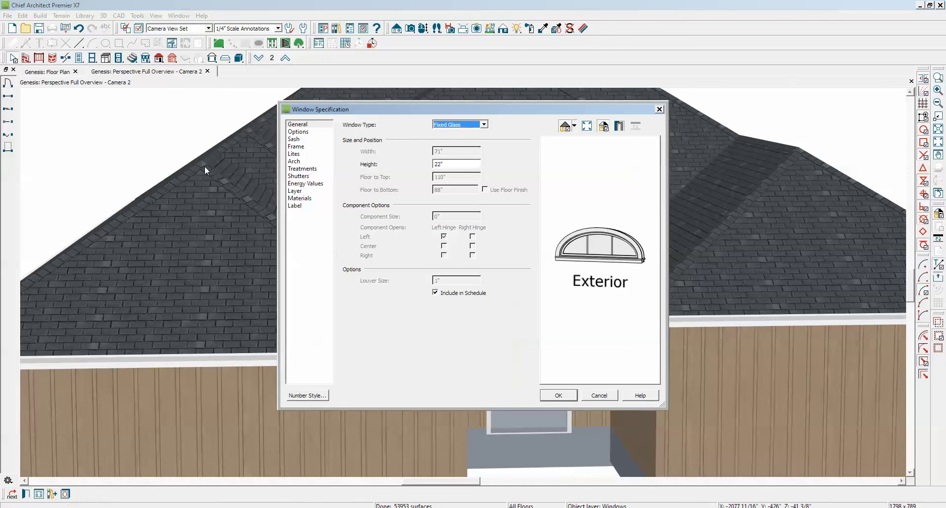
click(297, 162)
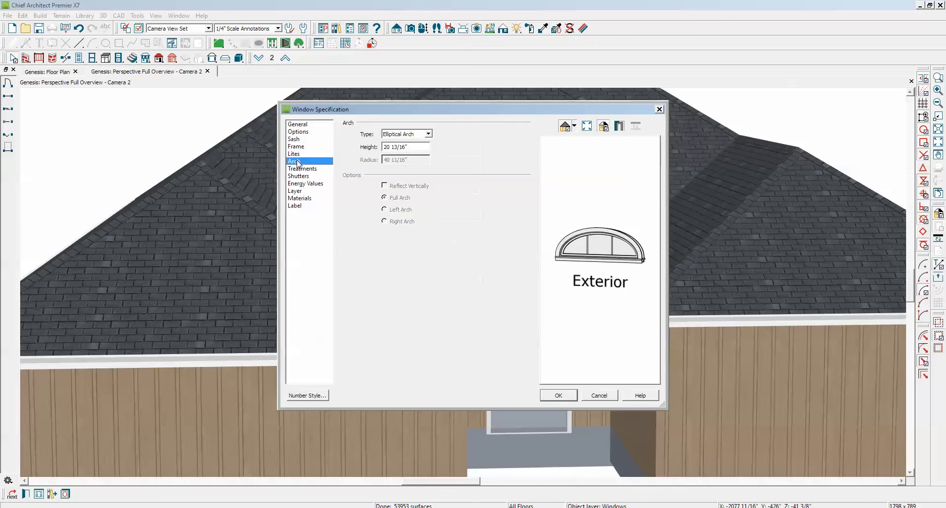
click(415, 146)
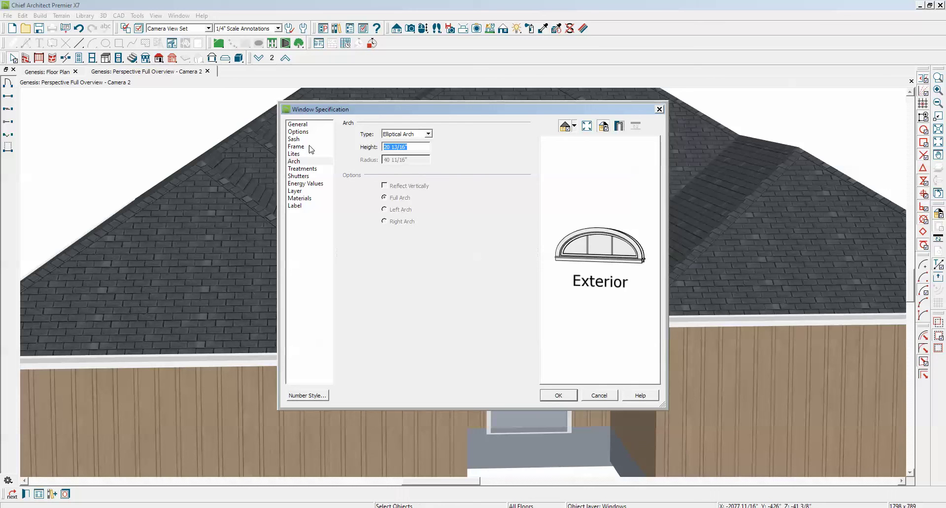
click(297, 124)
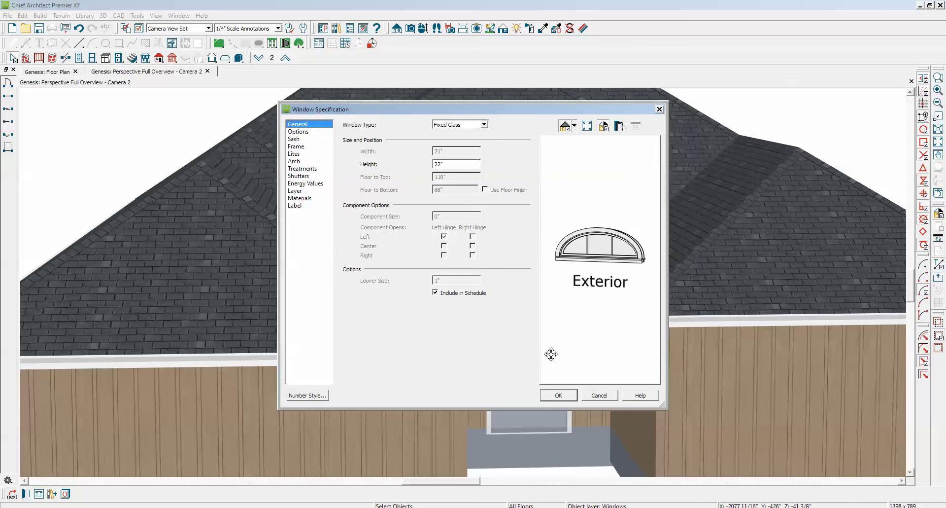
click(296, 161)
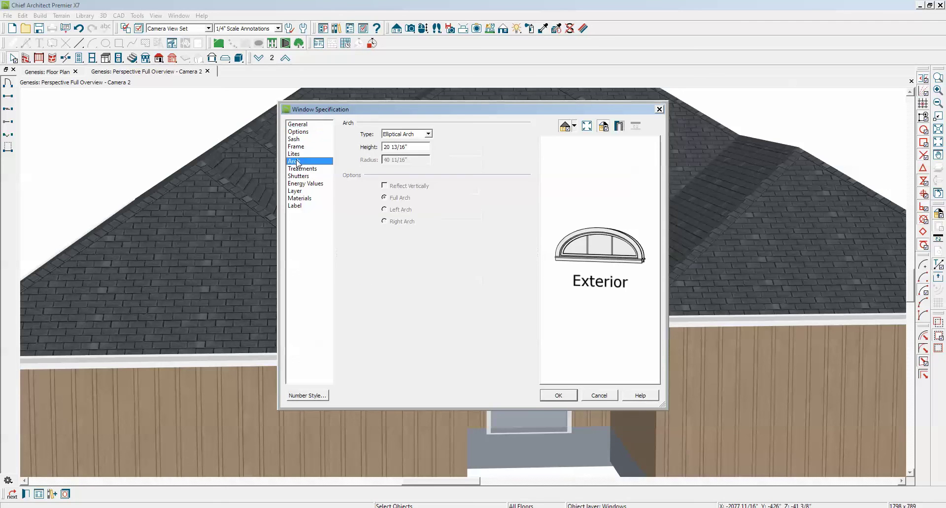
drag(413, 144, 373, 156)
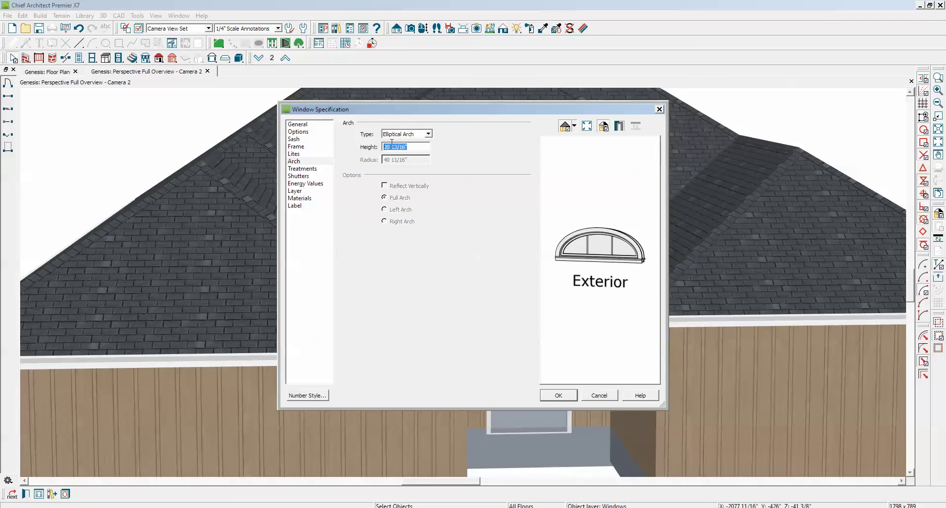
right_click(392, 143)
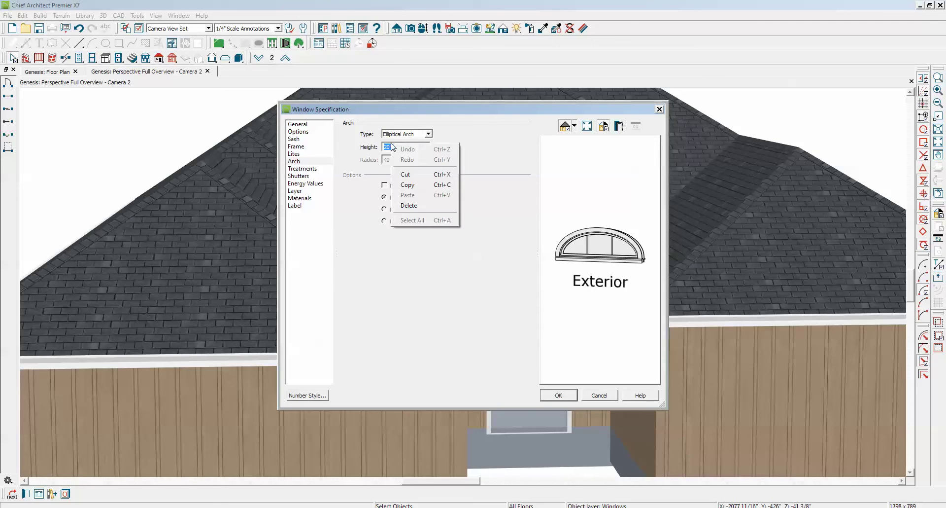
click(417, 188)
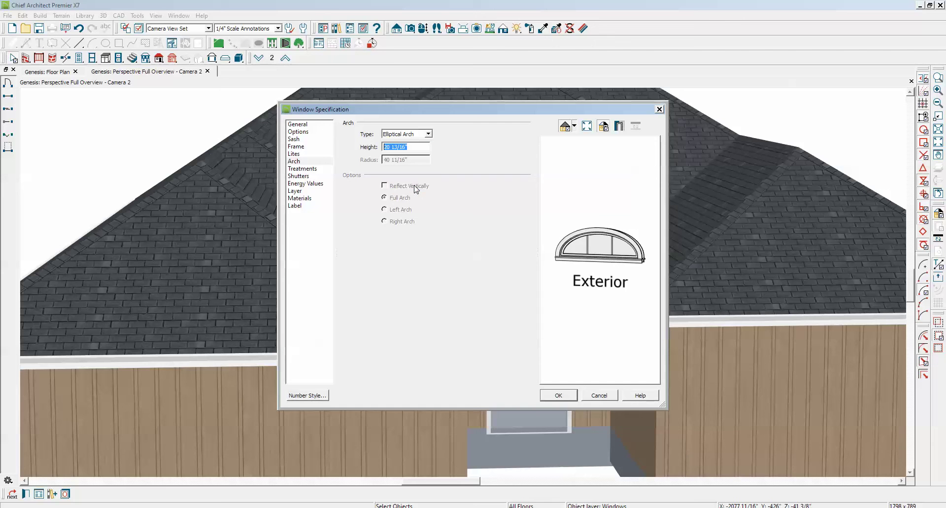
click(592, 397)
Set the entry doorway width to 71" with an Elliptical Arch 20 13/16" high
click(533, 249)
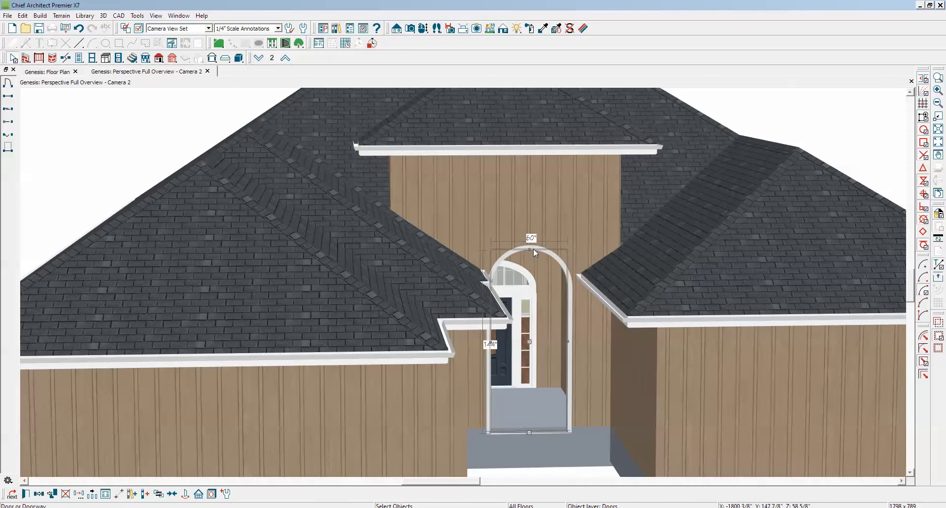
click(25, 493)
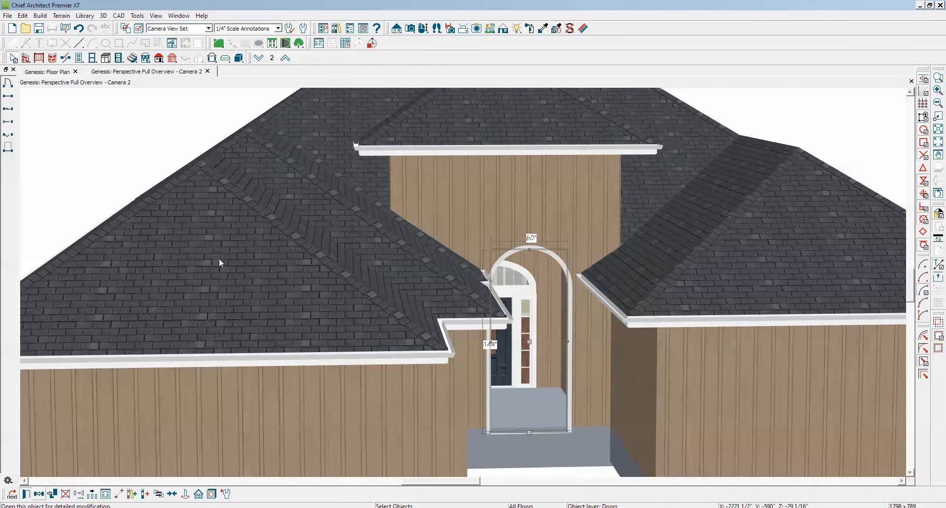
click(457, 183)
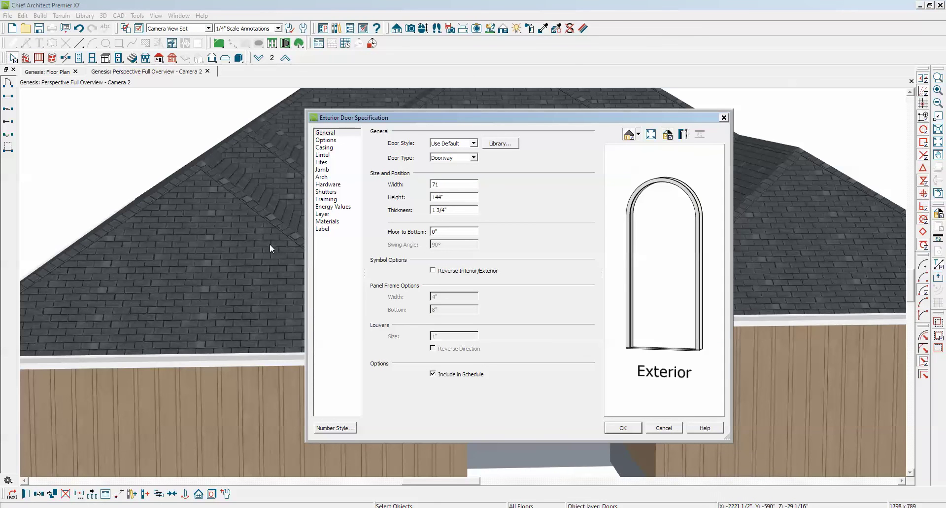
text(71)
key(Tab)
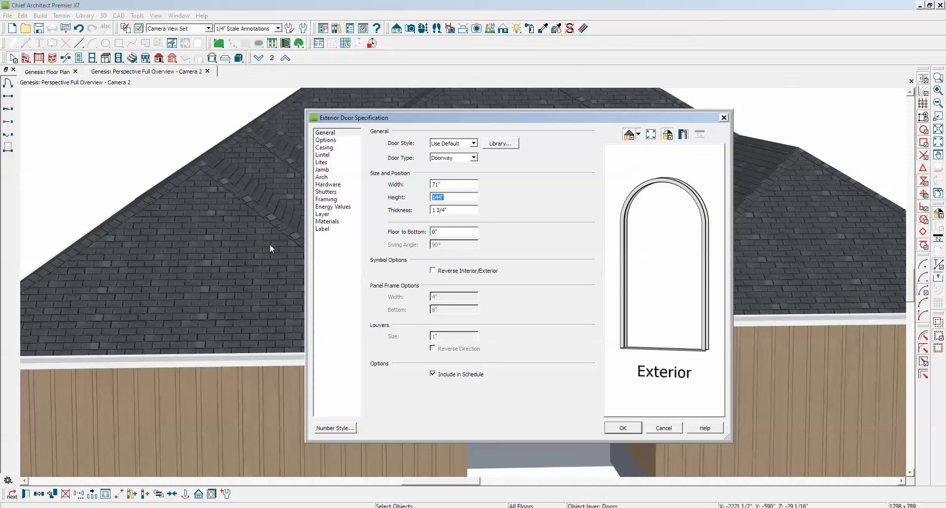
click(323, 170)
click(322, 177)
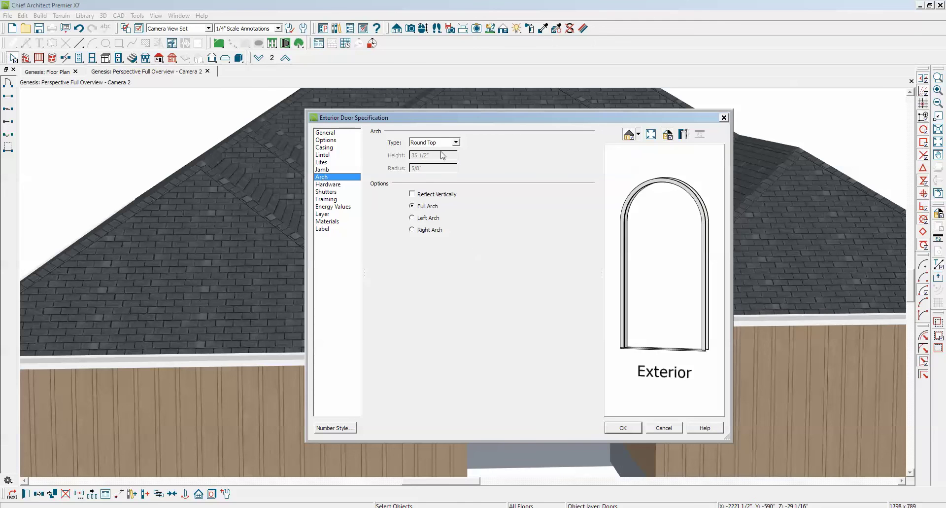
click(456, 141)
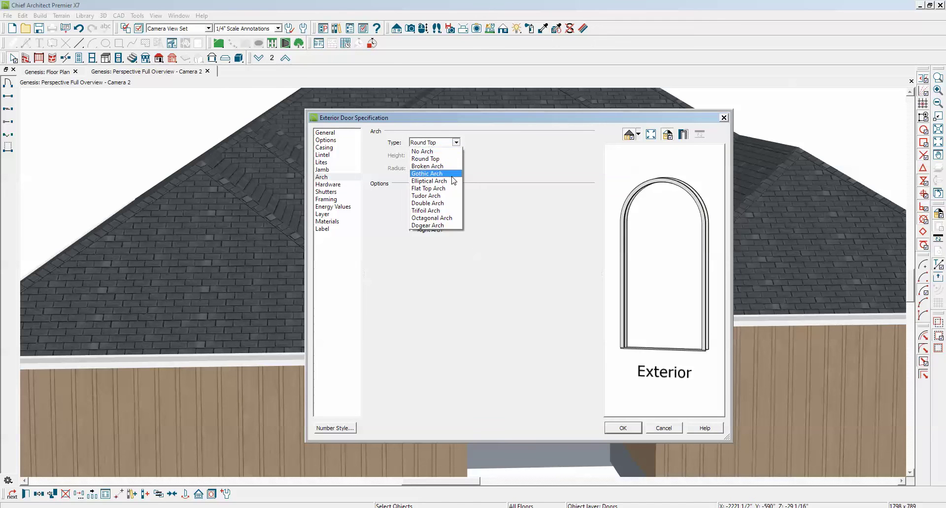
click(452, 180)
key(Tab)
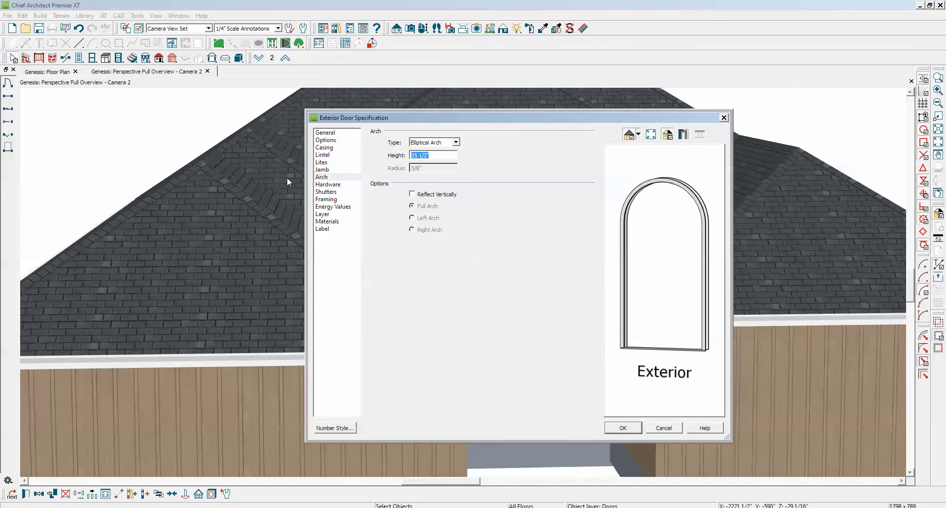
text(20 13/16)
click(624, 429)
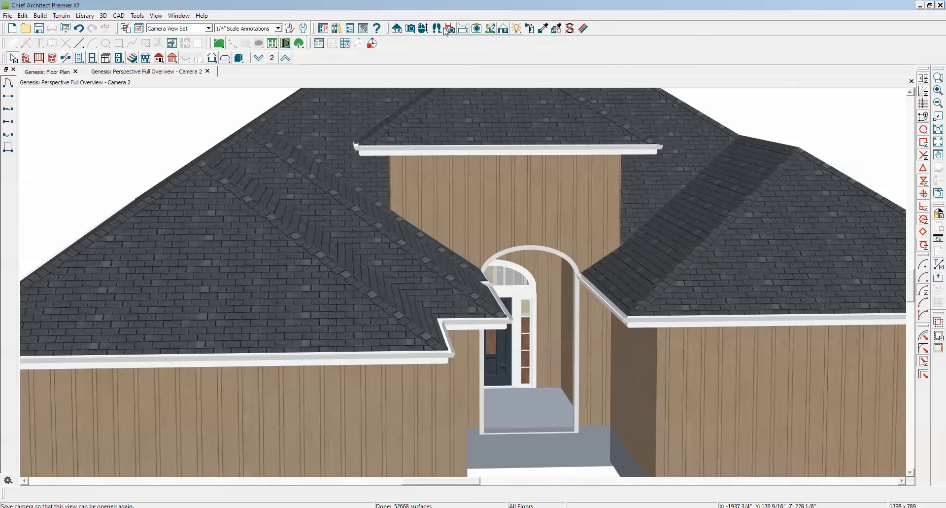
Orbit and lower the camera to face the front entry, then zoom out
click(417, 30)
drag(443, 152, 429, 157)
drag(446, 397, 446, 390)
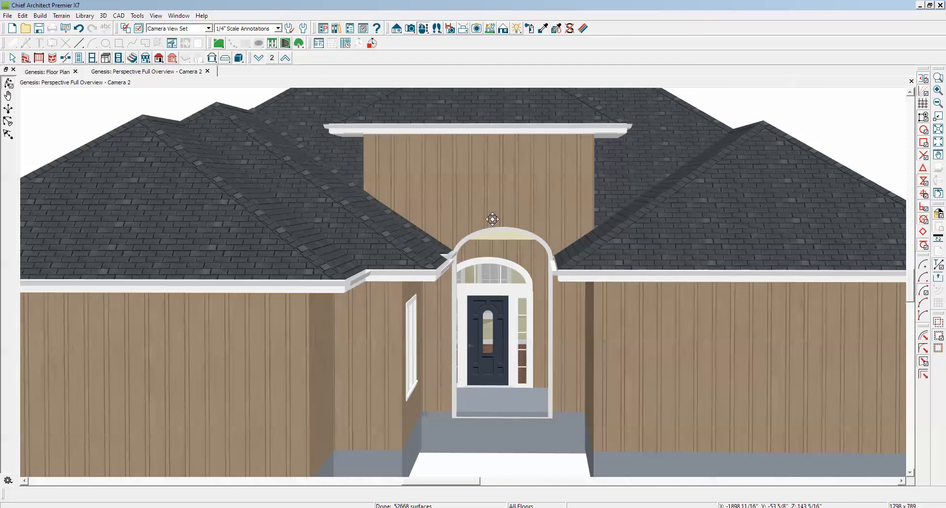
key(space)
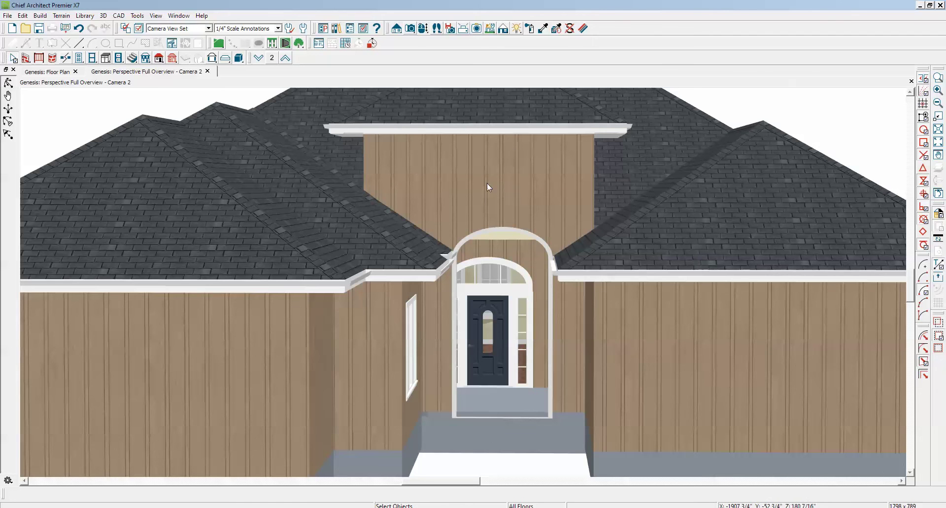
scroll(537, 302, down, 3)
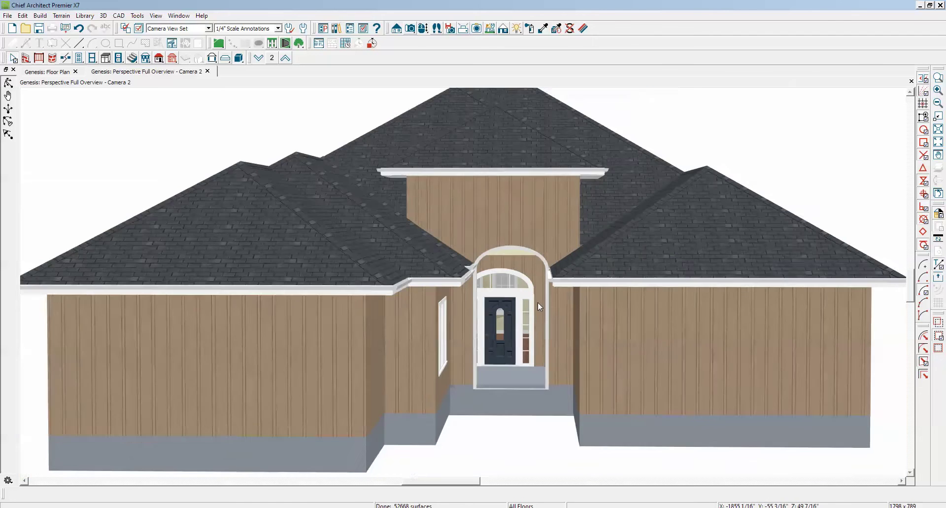
scroll(504, 241, up, 1)
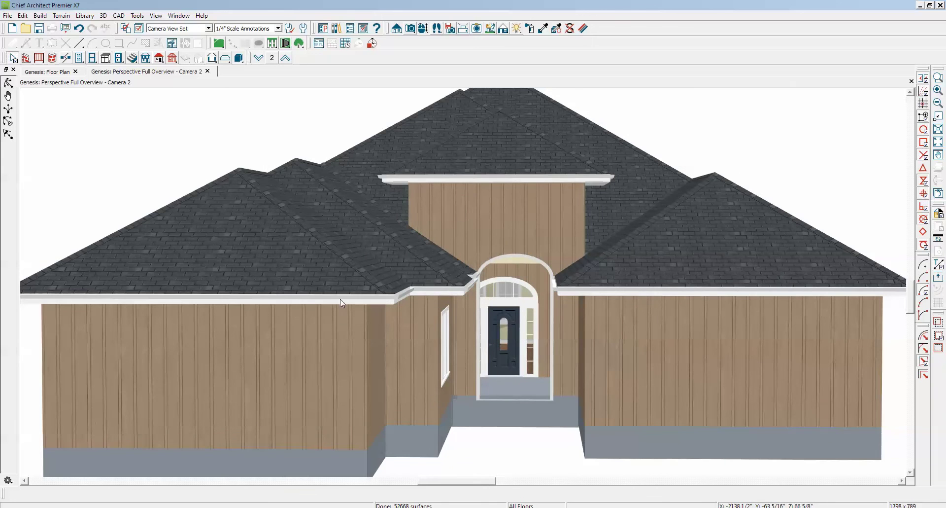